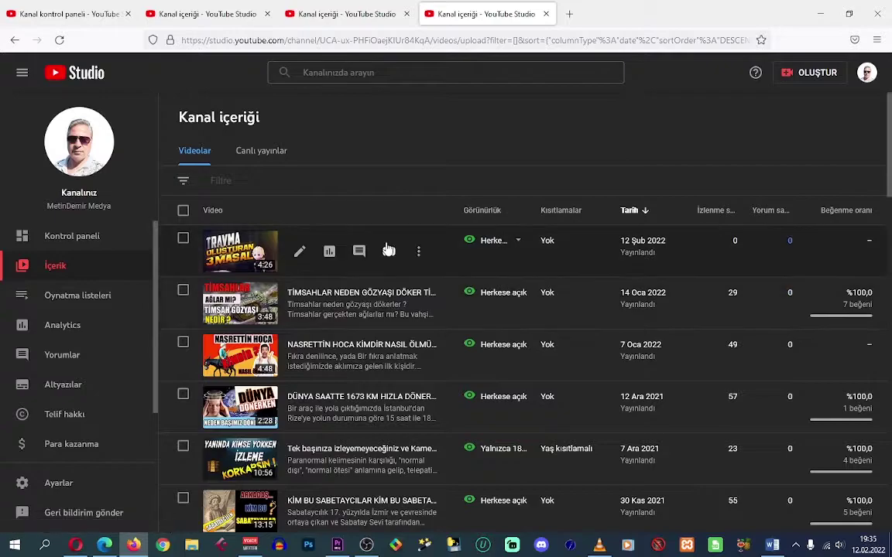
- Open the newest uploaded video from the channel content on YouTube, unmute it, pause it, and minimise the browser
left_click(389, 252)
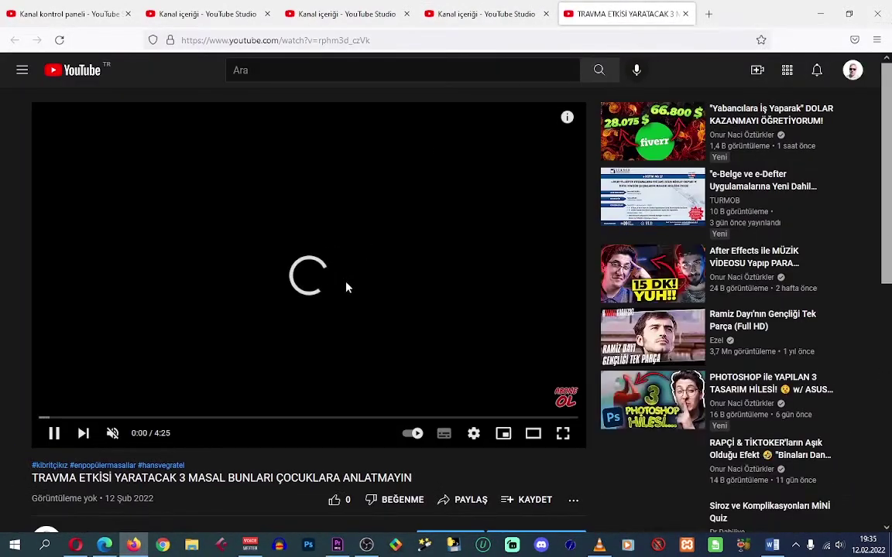
left_click(113, 433)
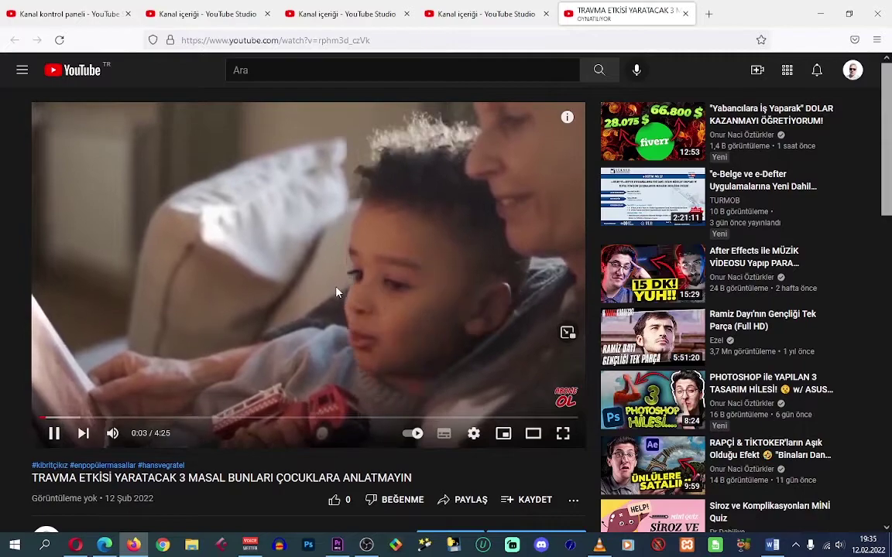
left_click(302, 257)
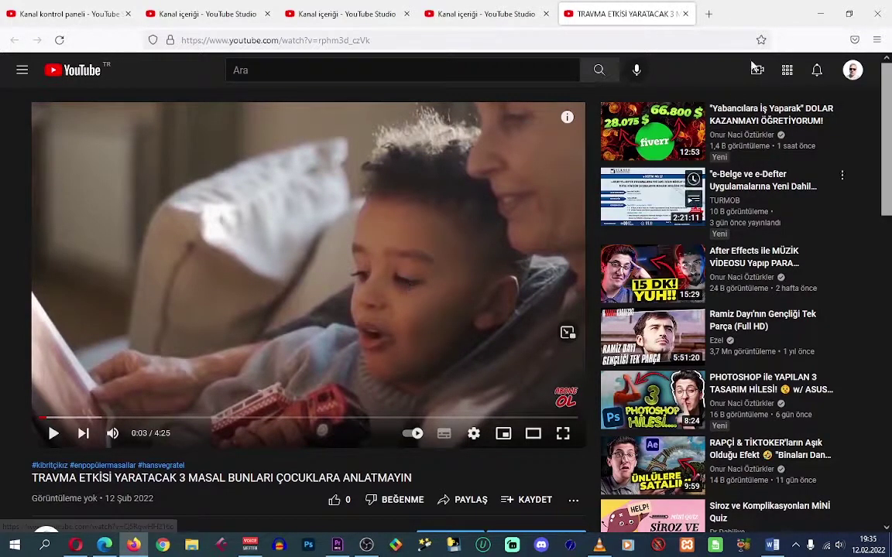
left_click(824, 14)
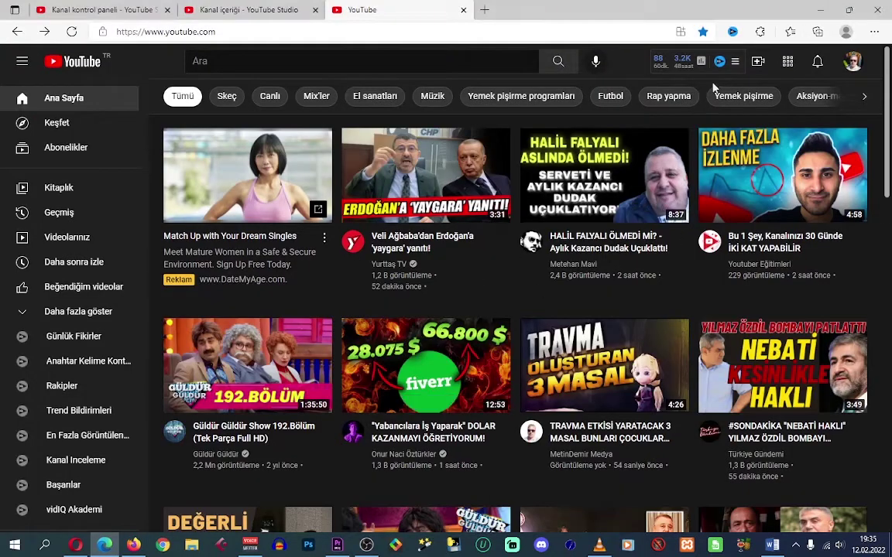
- Show the desktop and move the _1 copy of the TRAVMA ETKİSİ video away from the other icons
key("super+d")
left_click_drag(69, 302, 213, 251)
left_click(68, 226)
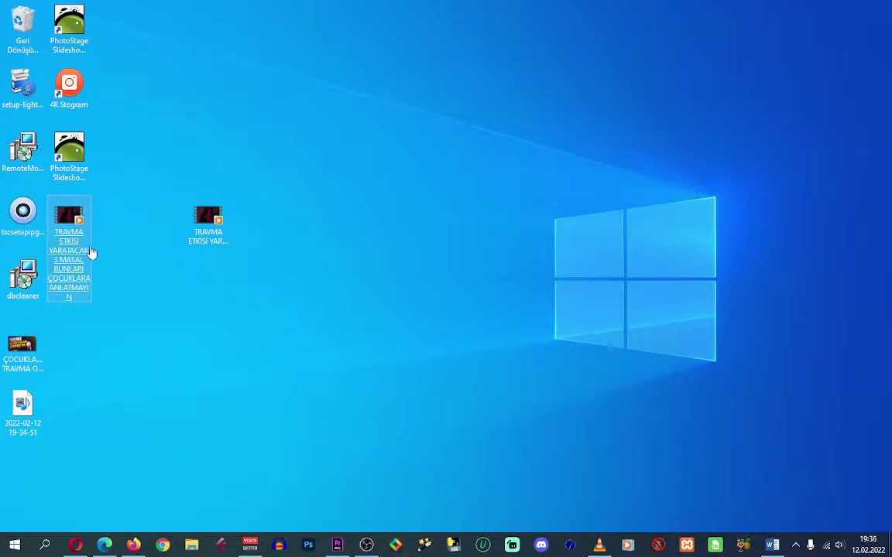
- Play the original TRAVMA ETKİSİ video file from the desktop and move the player window clear of the file icons
double_click(72, 223)
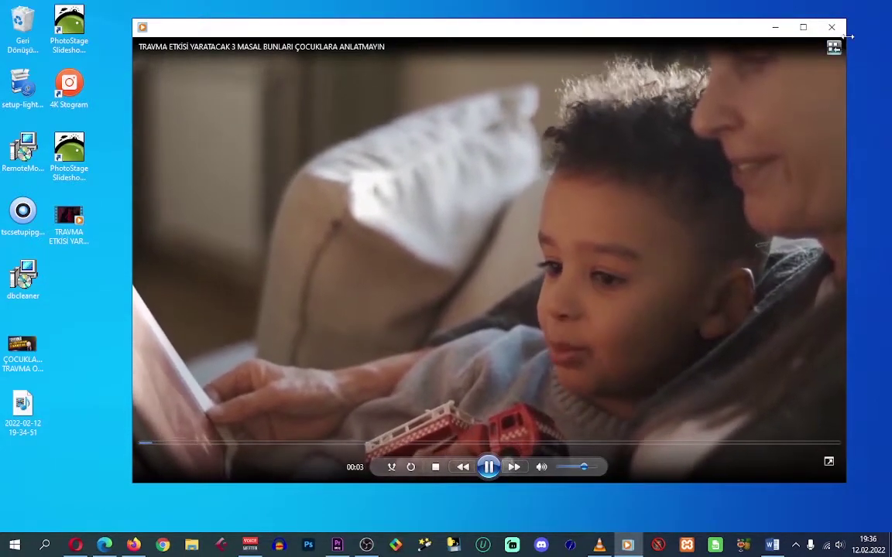
left_click(508, 356)
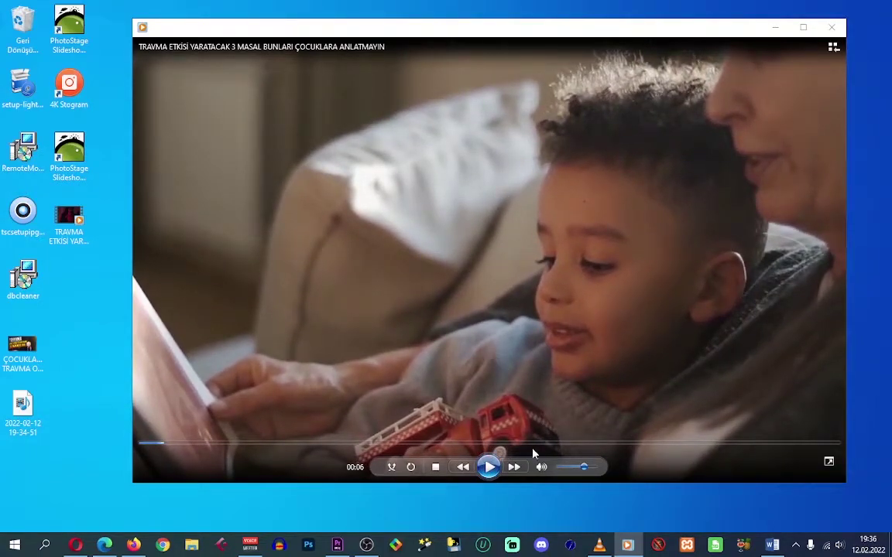
left_click(491, 472)
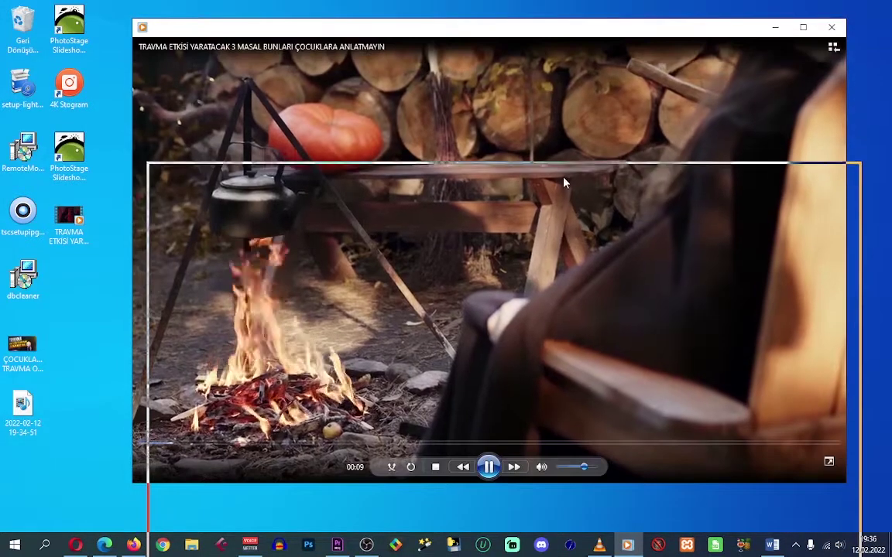
left_click_drag(564, 184, 565, 193)
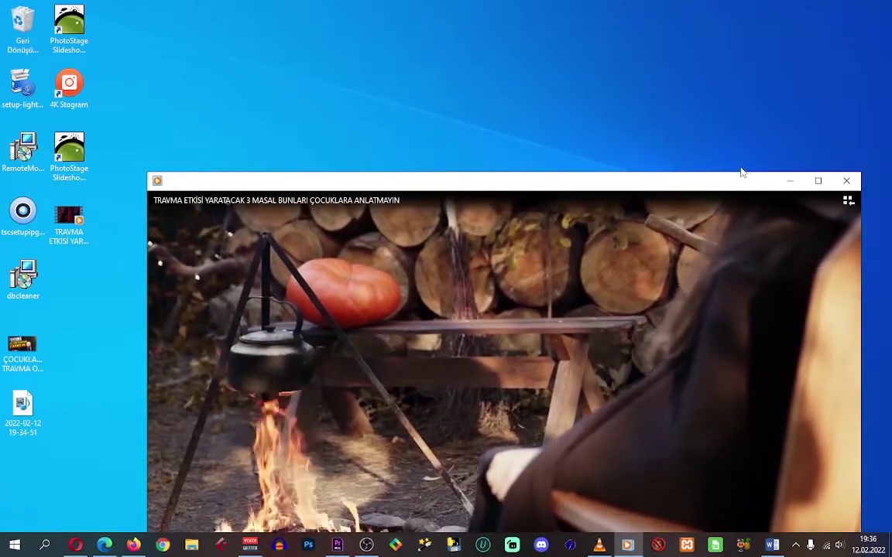
left_click_drag(758, 191, 706, 130)
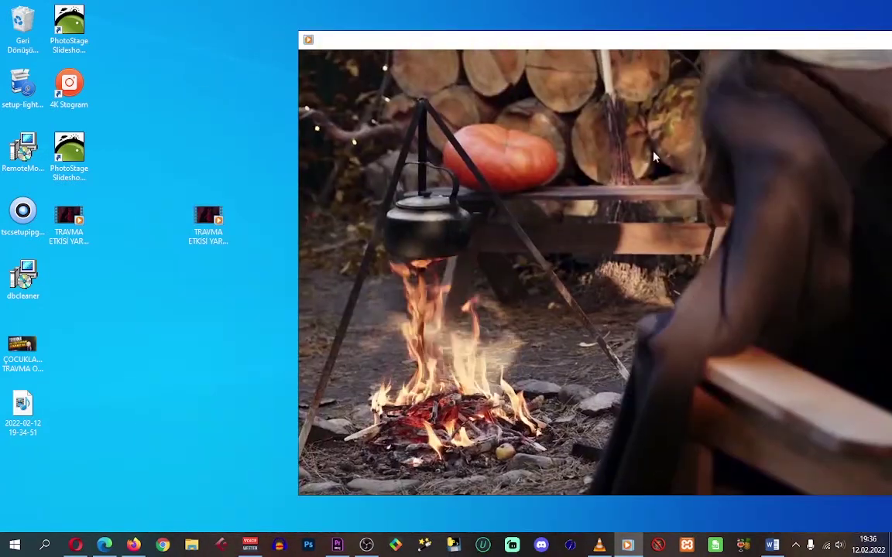
- Play the _1 copy of the TRAVMA ETKİSİ video, reposition the player window, and close it
double_click(209, 221)
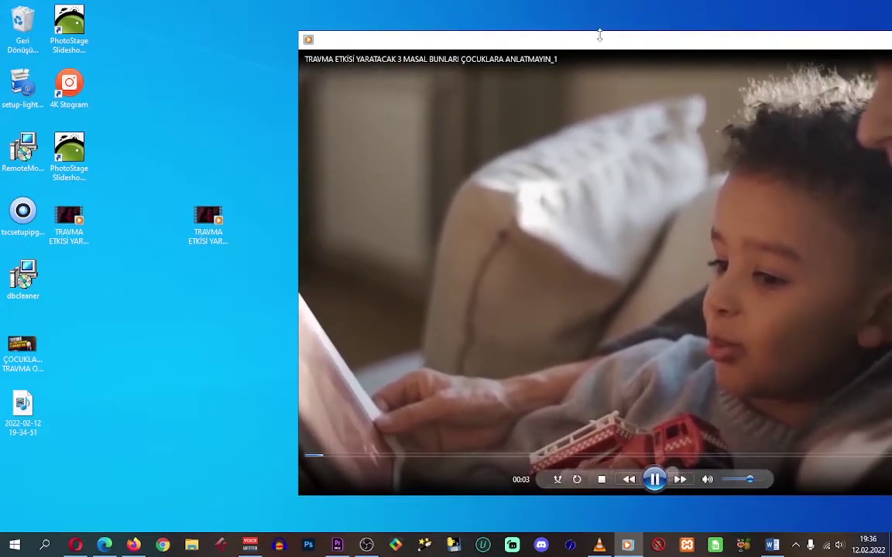
left_click_drag(597, 36, 498, 48)
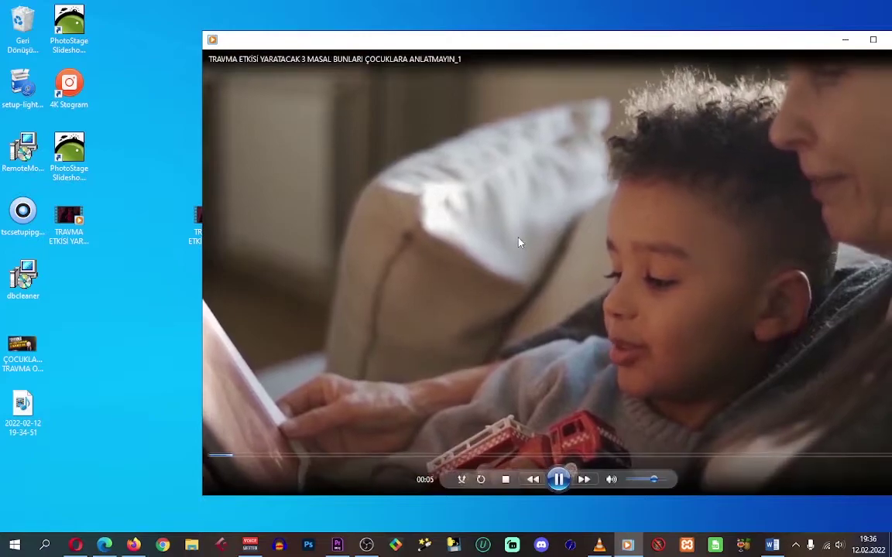
left_click_drag(607, 49, 517, 42)
left_click(813, 38)
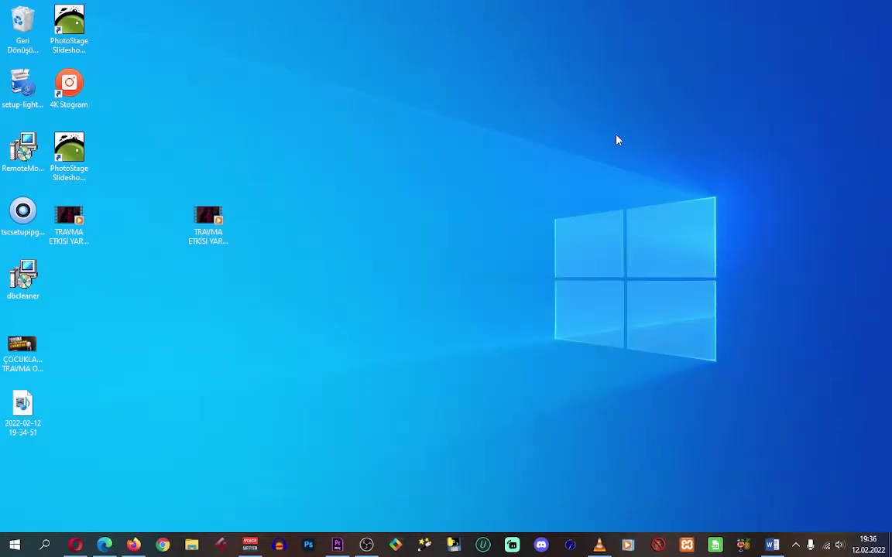
- Move the _1 video copy back into the desktop icon column beneath the original file
left_click_drag(208, 220, 70, 280)
left_click(188, 312)
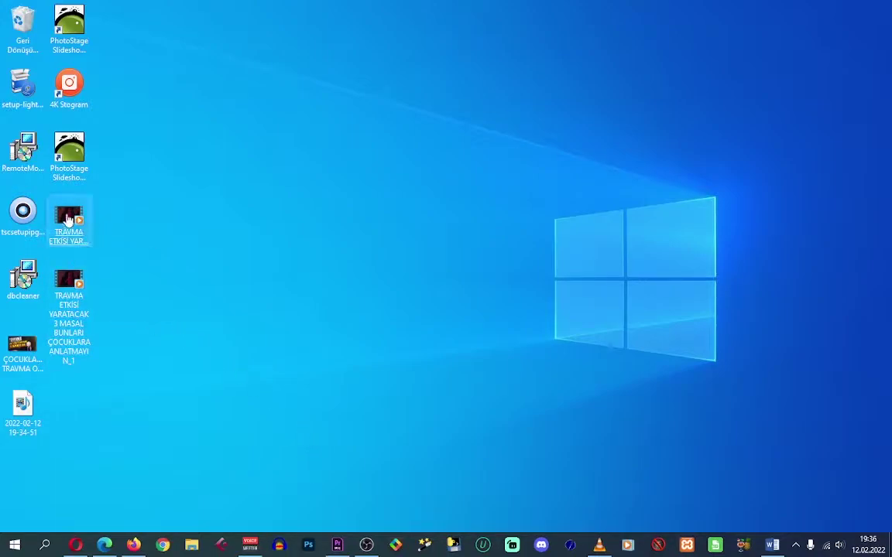
mouse_move(72, 221)
- Switch to Firefox and bring up the channel content list in YouTube Studio
left_click(133, 545)
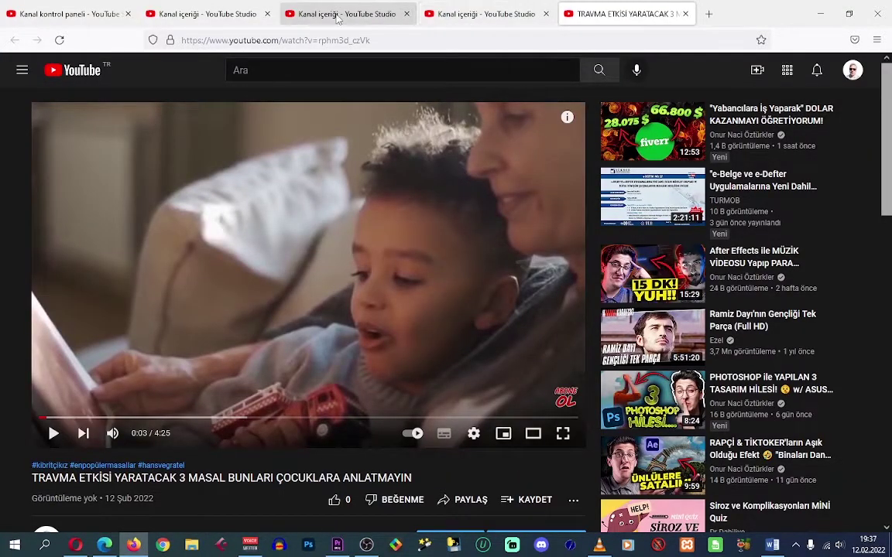
left_click(380, 17)
left_click(238, 18)
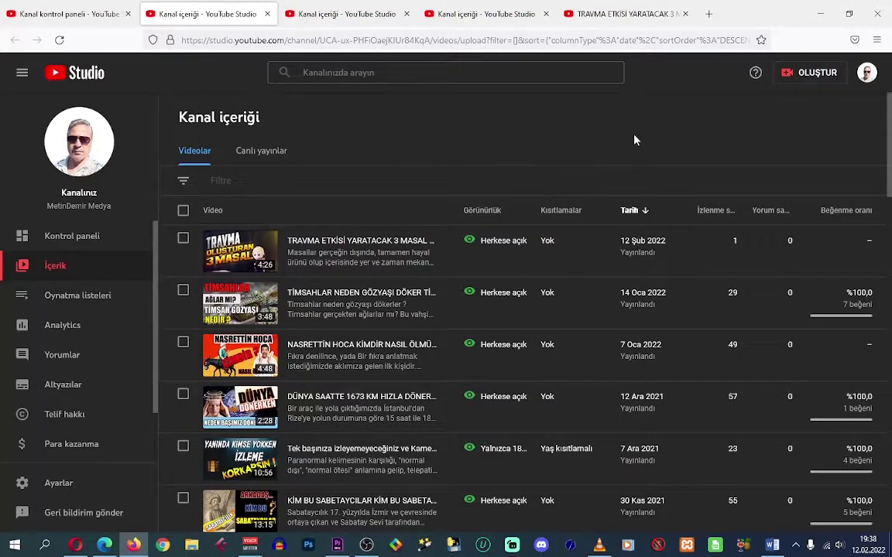
- In Premiere Pro, import the TRAVMA ETKİSİ YARATACAK 3 MASAL BUNLARI ÇOCUKLARA ANLATMAYIN video from the desktop and create a sequence from it
key("super+d")
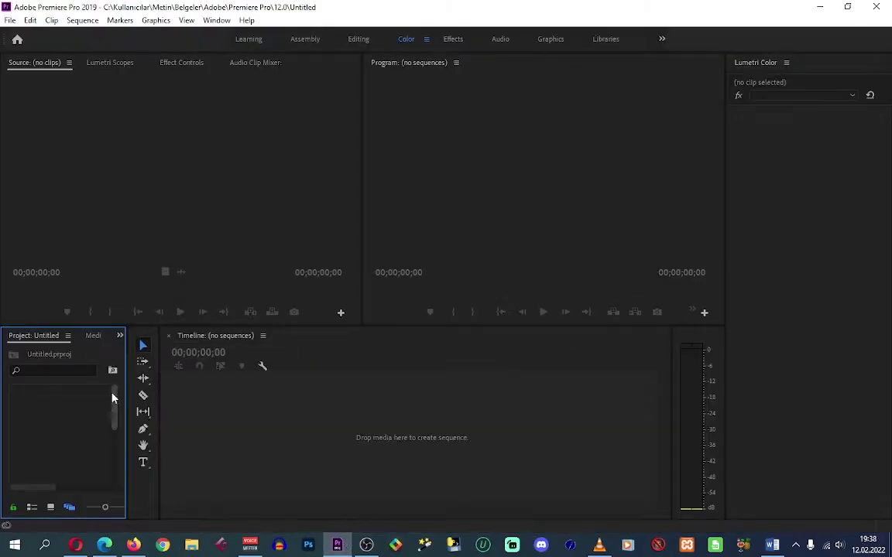
right_click(80, 418)
left_click(107, 277)
left_click(267, 159)
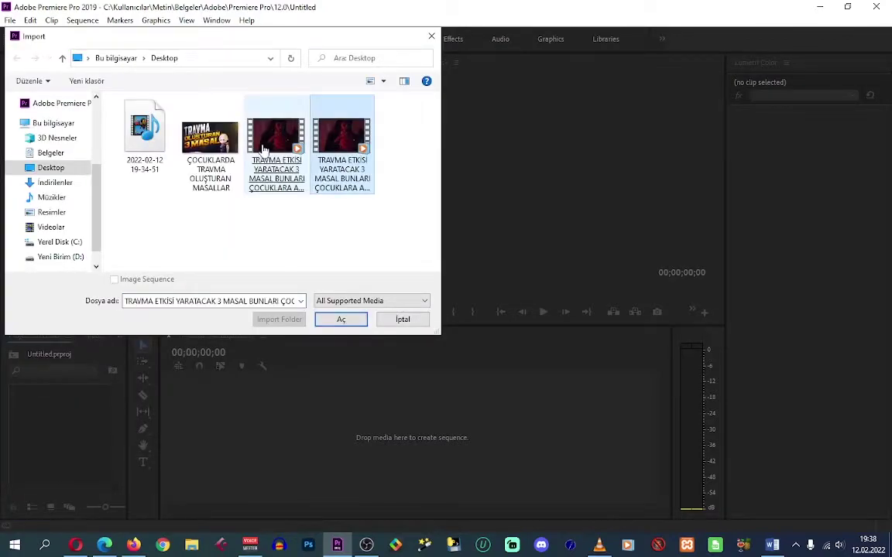
left_click(266, 162)
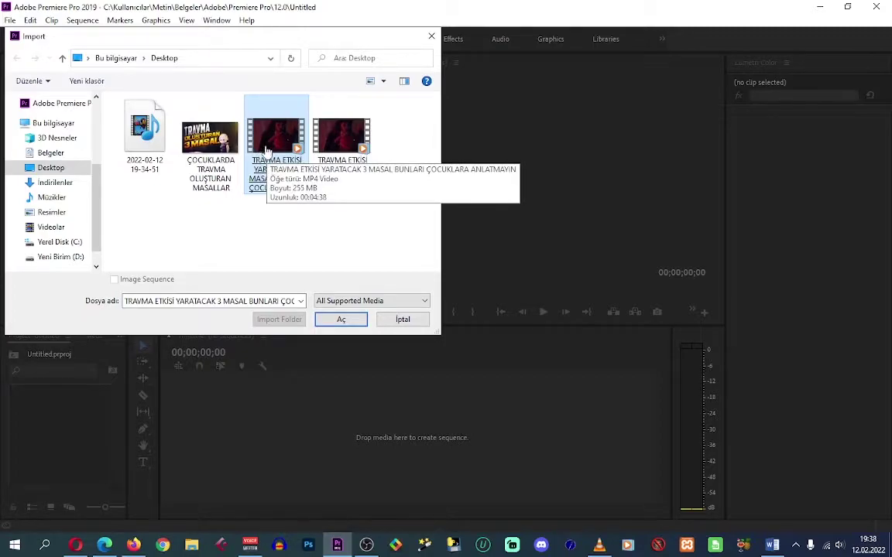
left_click(338, 143)
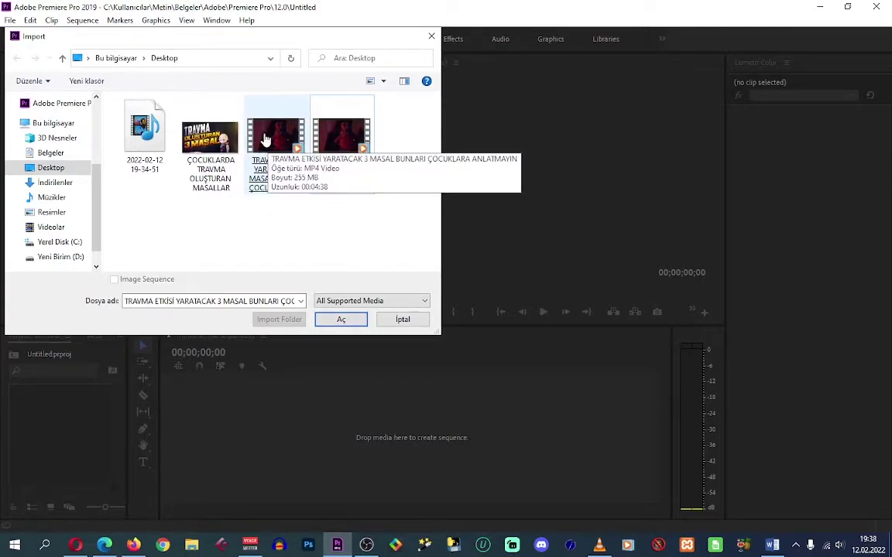
left_click(266, 165)
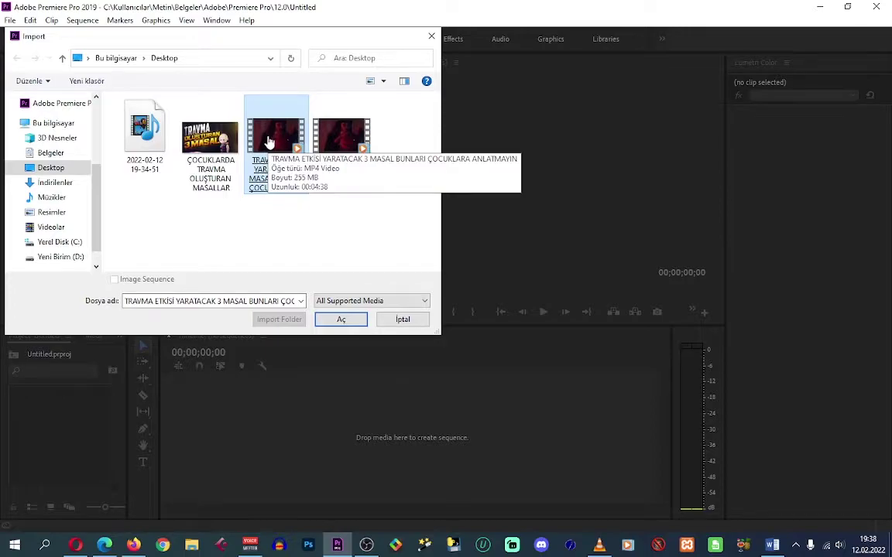
double_click(266, 165)
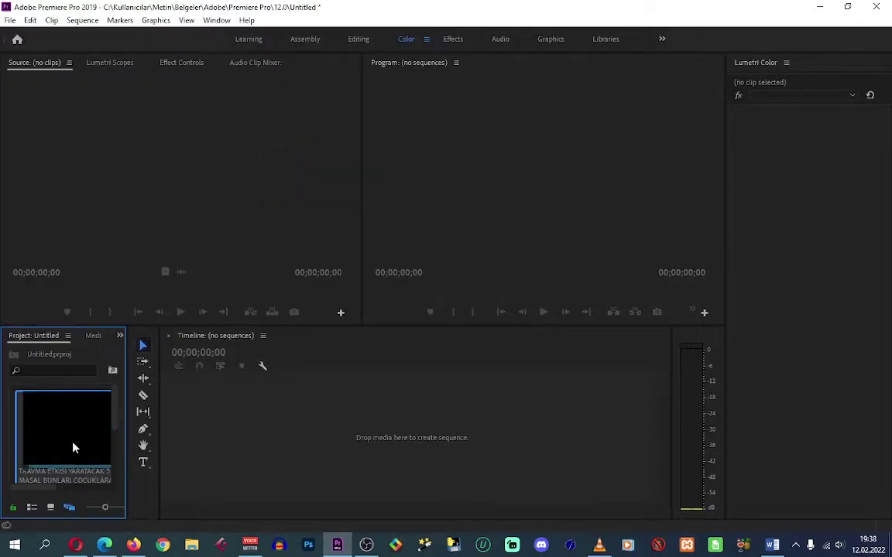
left_click_drag(61, 435, 168, 430)
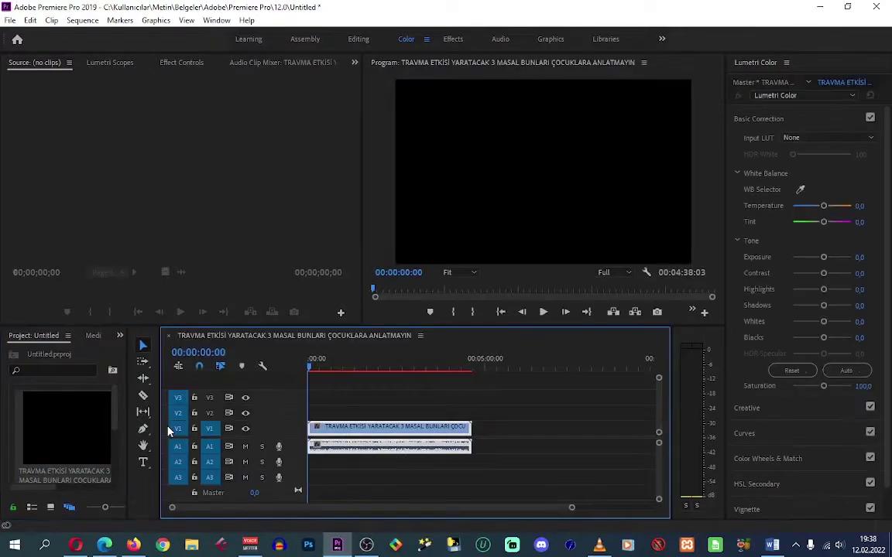
- Scrub through the first minute of the clip on the timeline and place the playhead at 00;00;48;06
left_click_drag(573, 510, 431, 518)
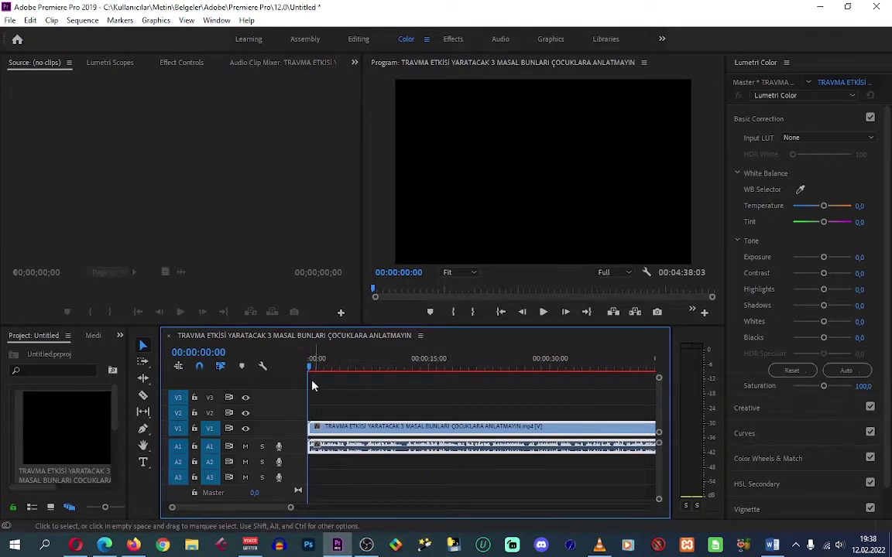
left_click_drag(313, 369, 631, 370)
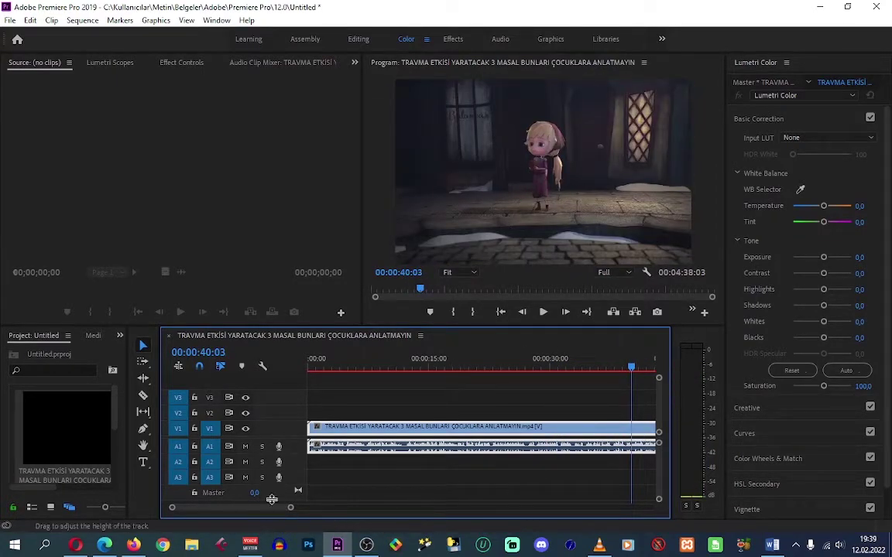
scroll(278, 464, "down", 5)
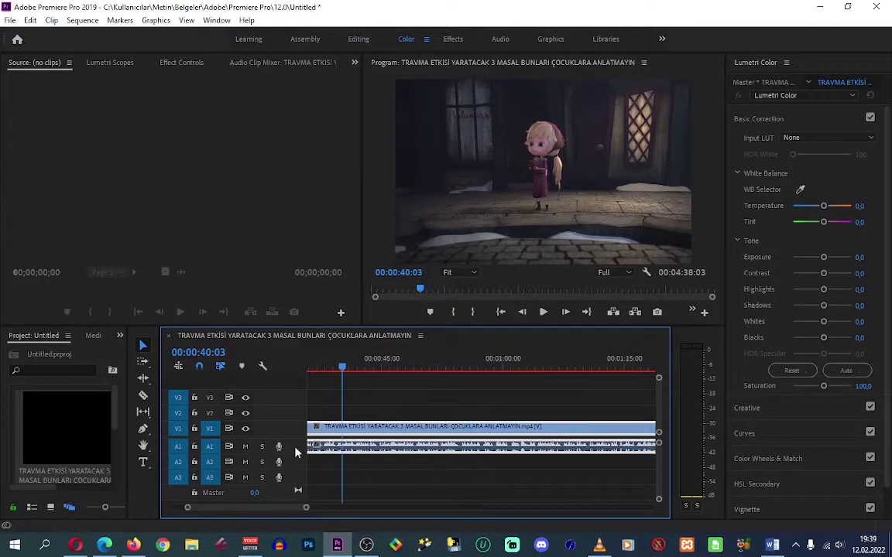
left_click(457, 368)
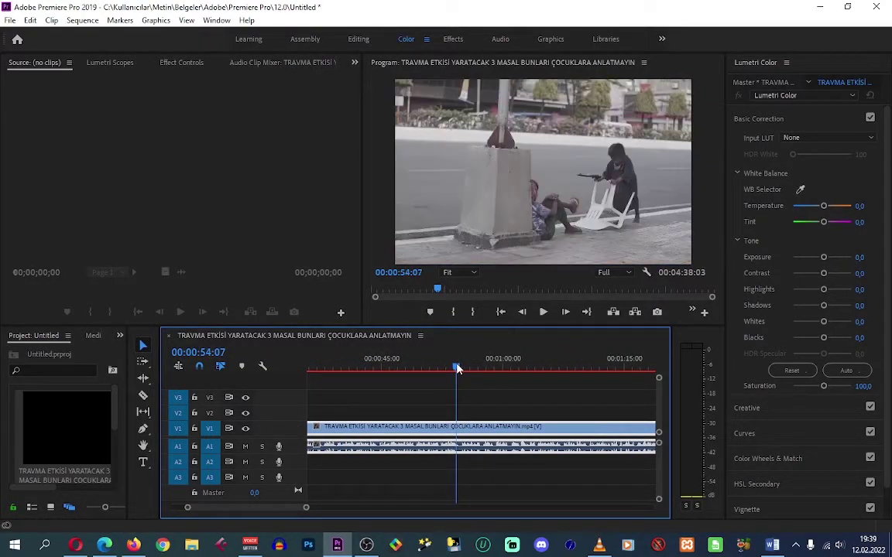
left_click_drag(456, 368, 391, 375)
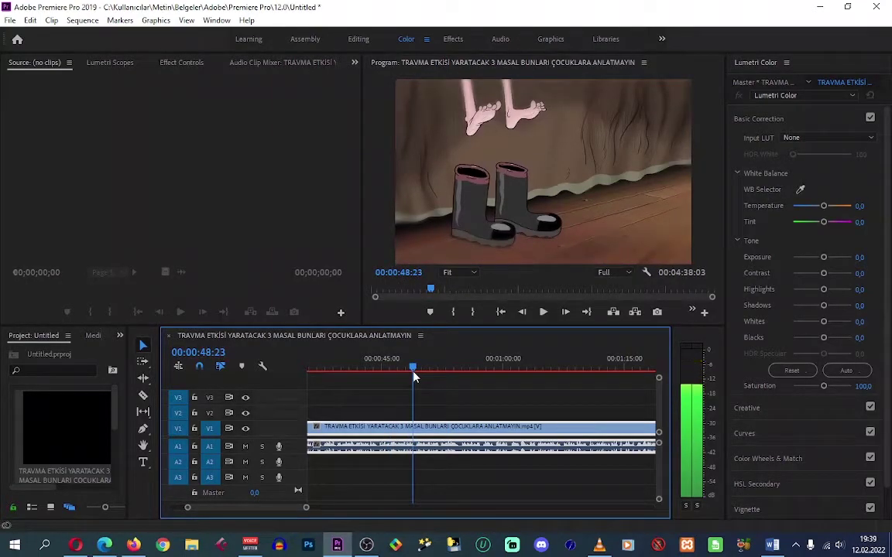
left_click(408, 371)
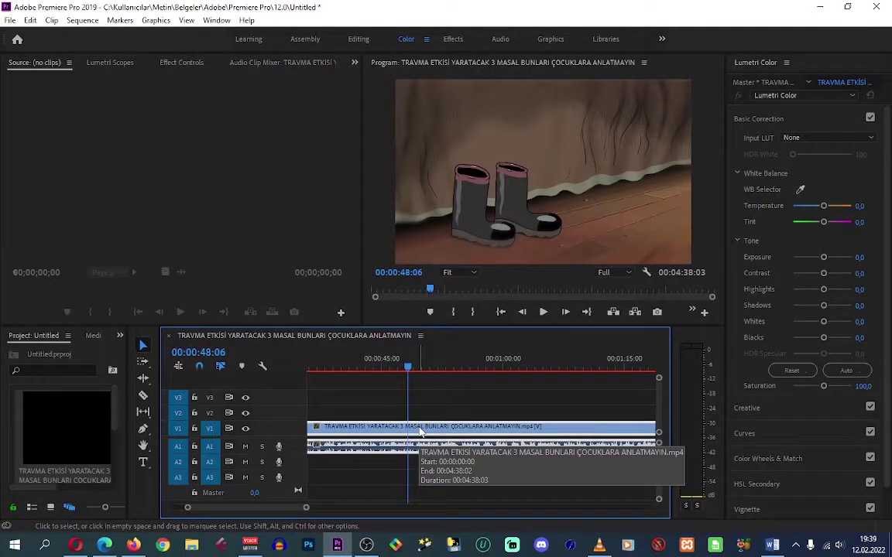
- Set the timeline clip's speed to 105 % in Speed/Duration
right_click(421, 432)
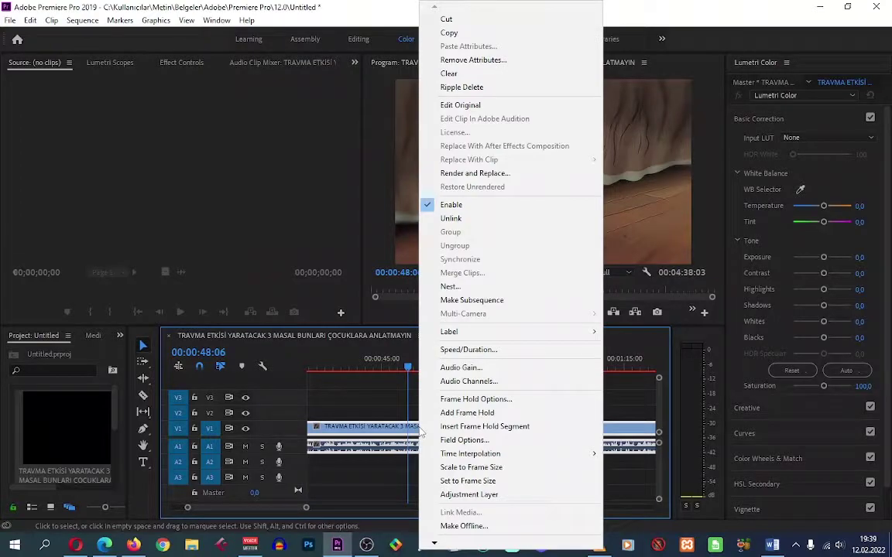
left_click(468, 350)
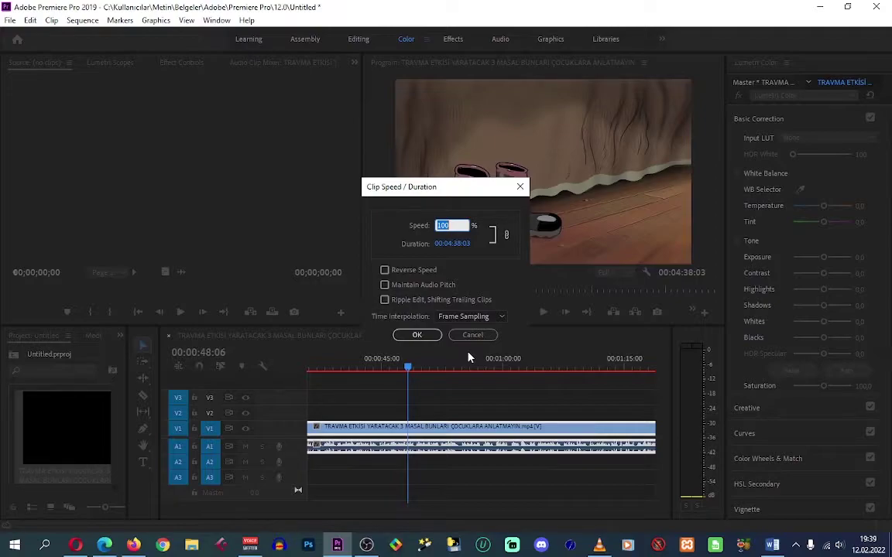
type("10")
key("Return")
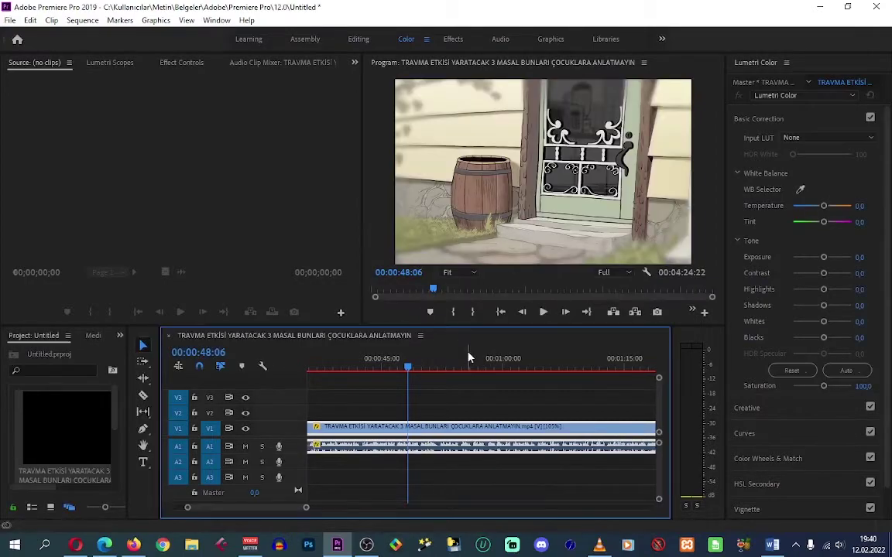
- Play a few seconds of the sped-up clip, stop playback, and undo the speed change
left_click(544, 312)
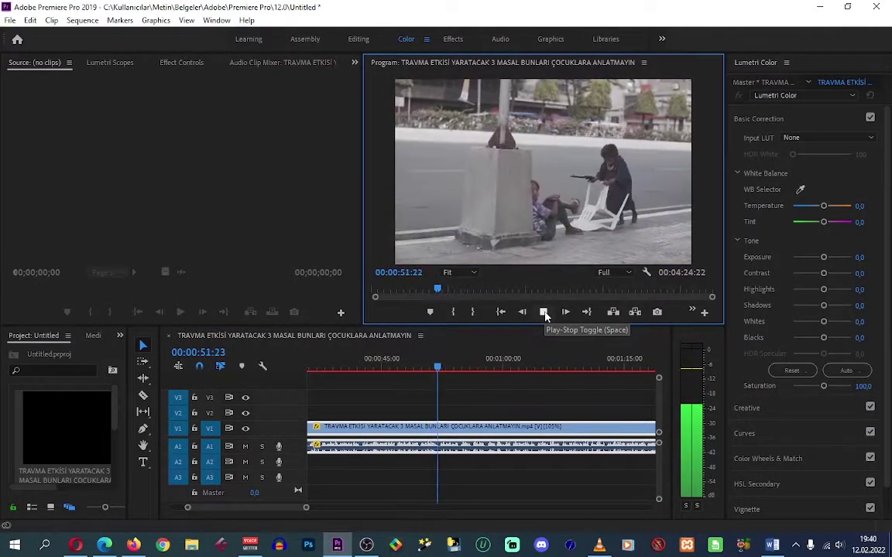
left_click(544, 312)
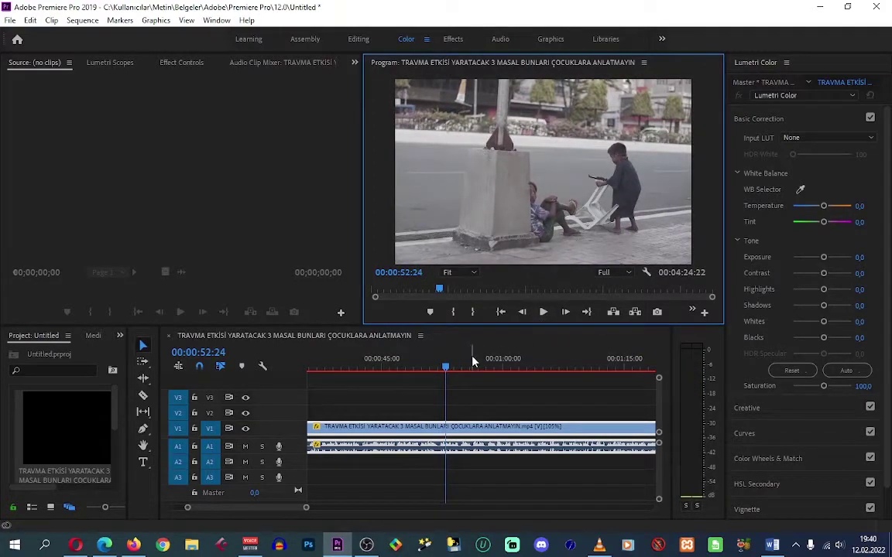
key("ctrl+z")
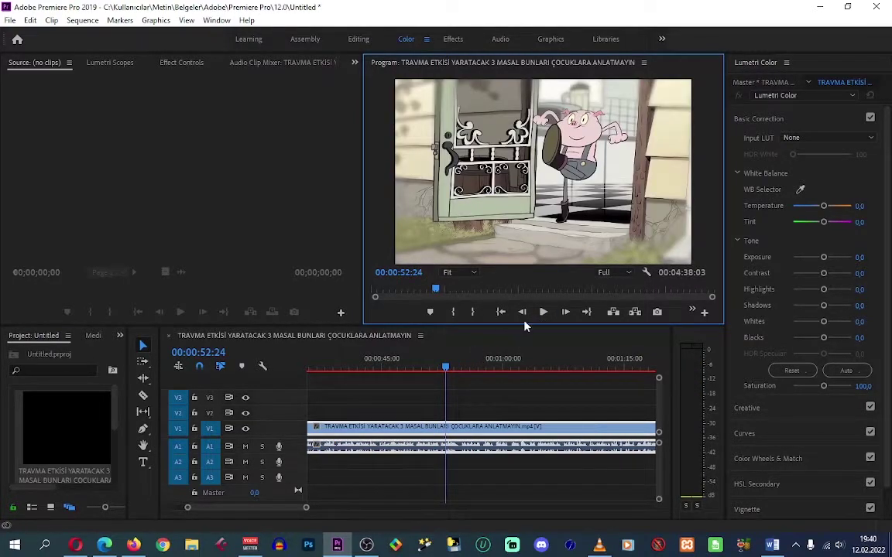
- Play a few seconds of the clip before and after setting its speed to 105 % in Speed/Duration
left_click(544, 314)
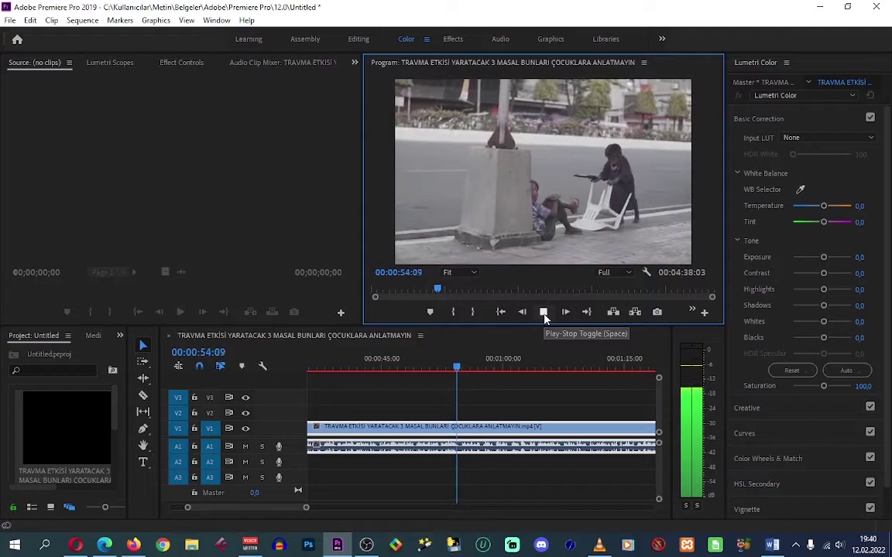
left_click(544, 313)
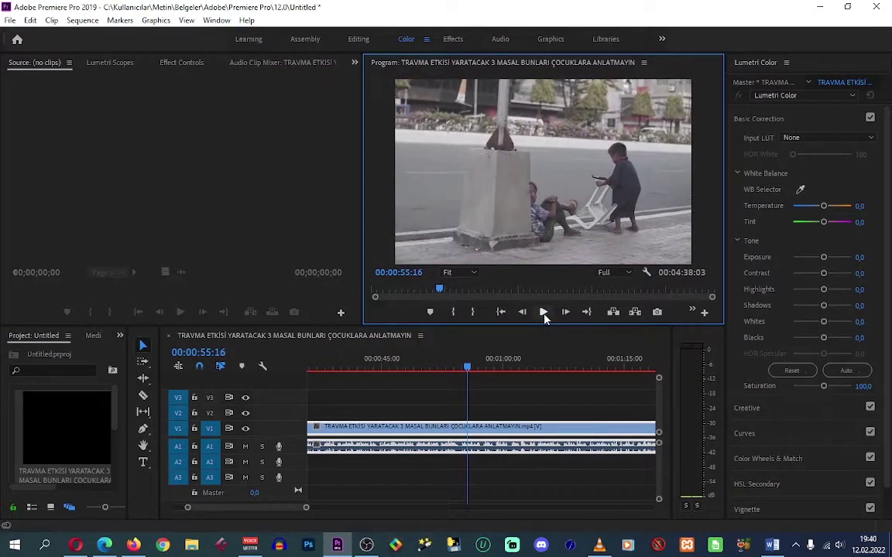
right_click(514, 428)
left_click(555, 350)
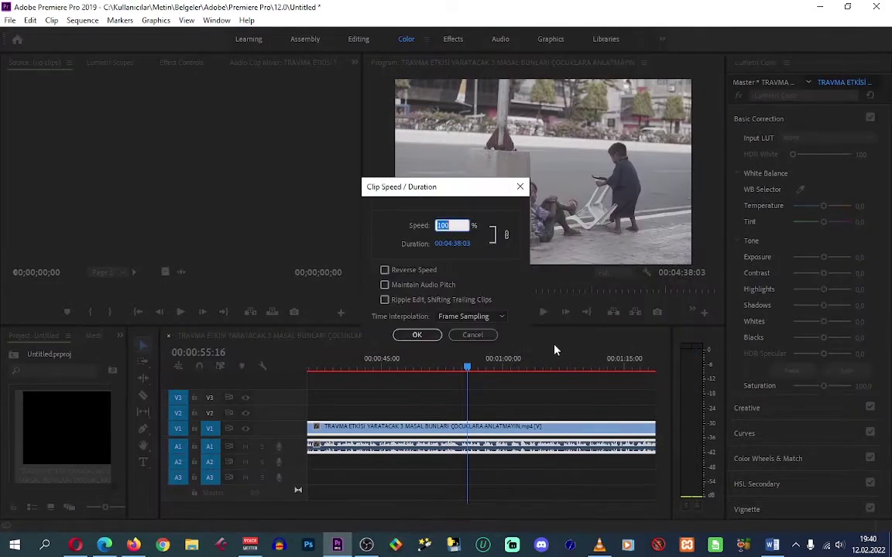
type("105")
key("Return")
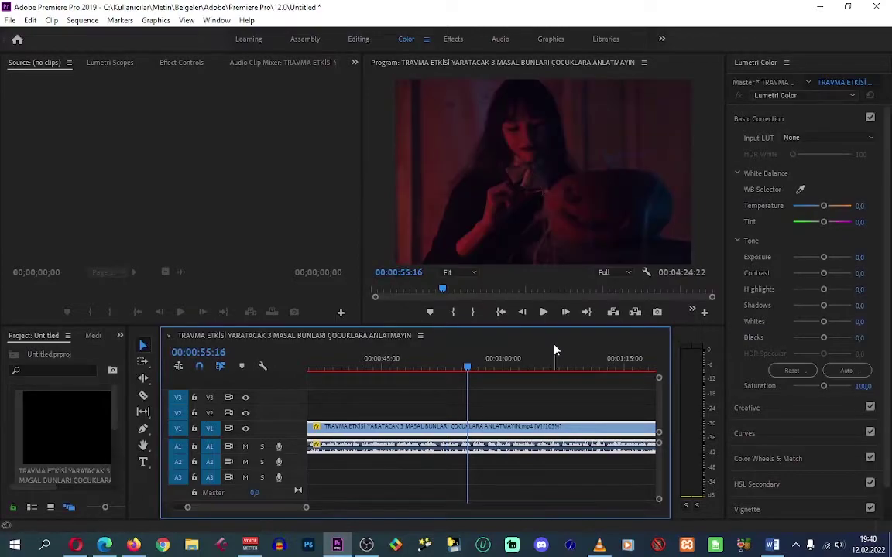
left_click(544, 313)
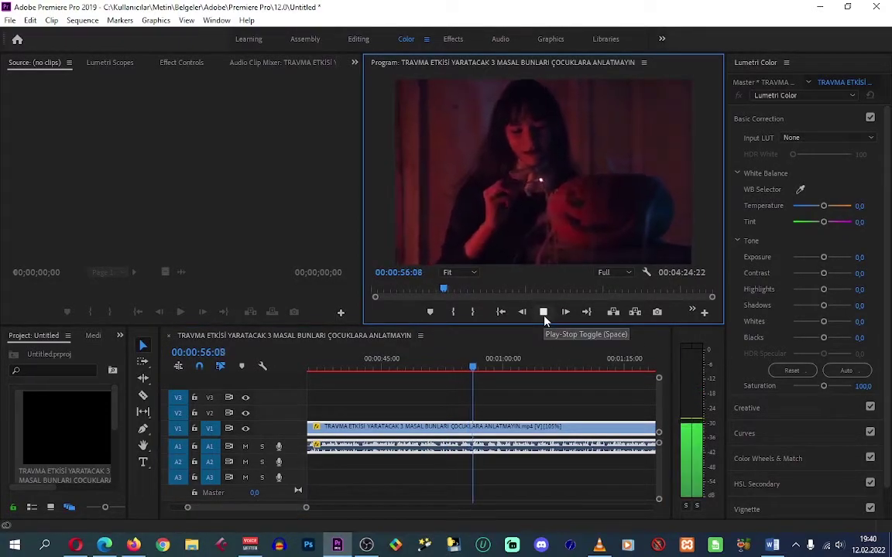
left_click(544, 313)
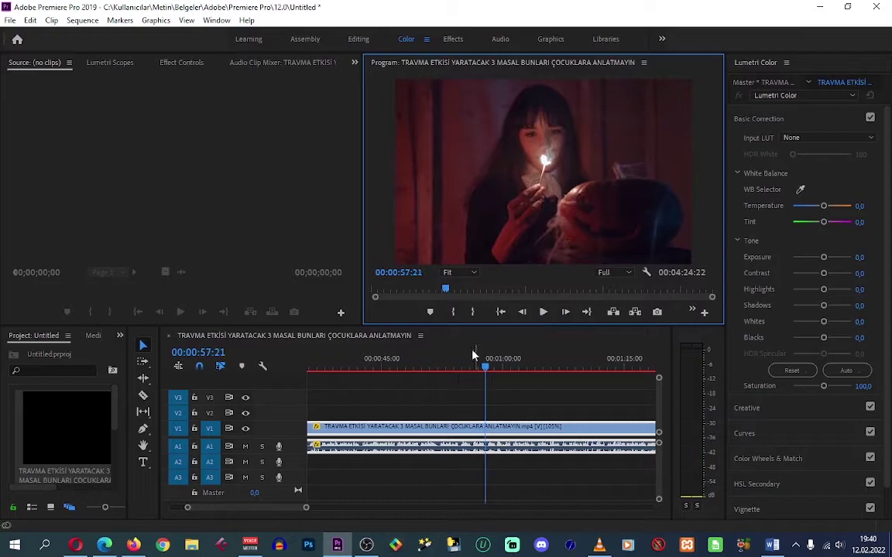
- Cut the clip with the Razor tool at 00:00:44:14 and 00:00:50:17 and select the section between the cuts
left_click(414, 370)
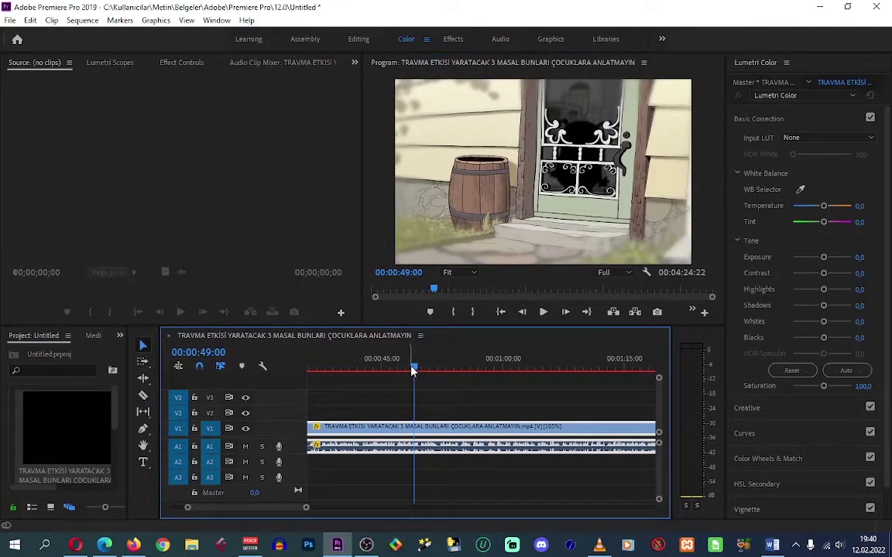
left_click_drag(411, 372, 378, 373)
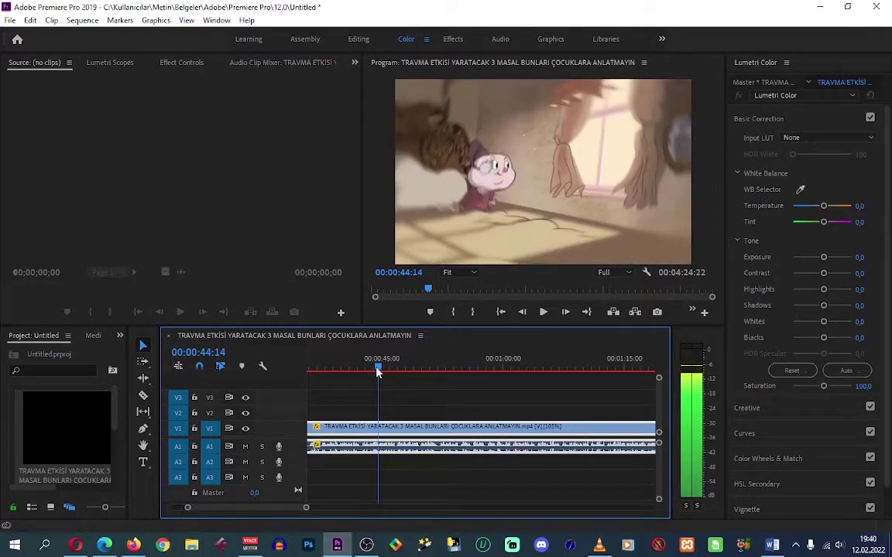
left_click(143, 396)
left_click(377, 429)
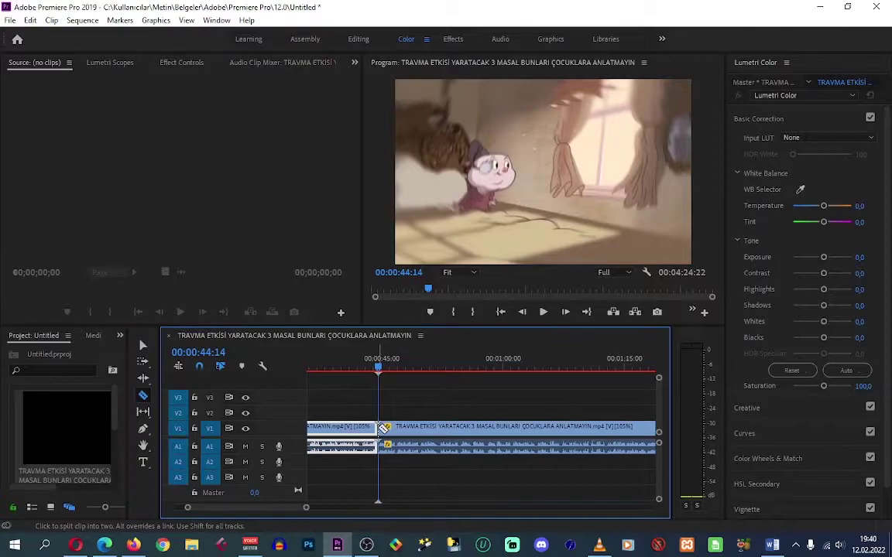
left_click_drag(382, 370, 431, 372)
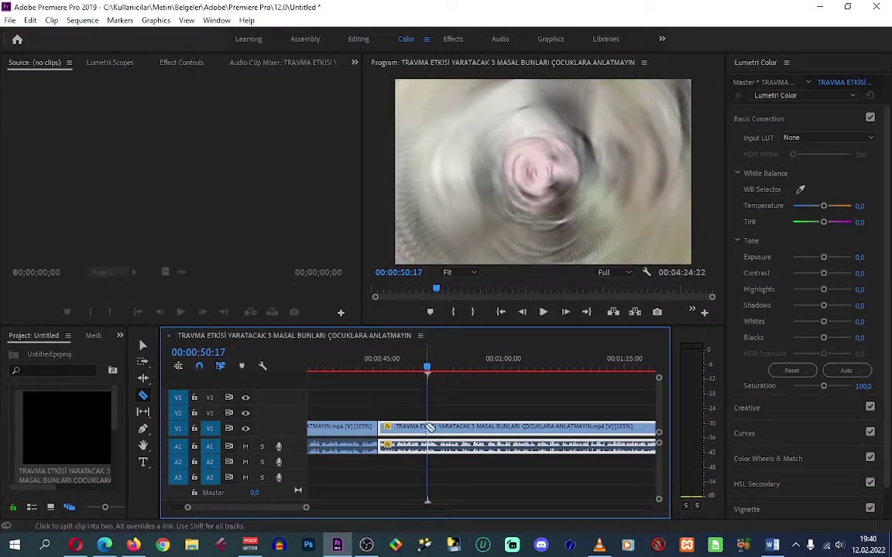
left_click(430, 428)
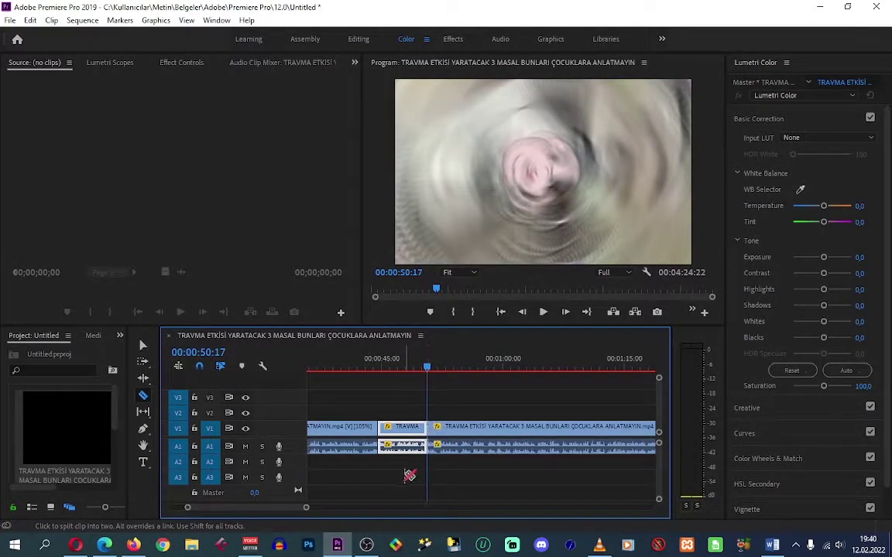
left_click(144, 346)
left_click(405, 431)
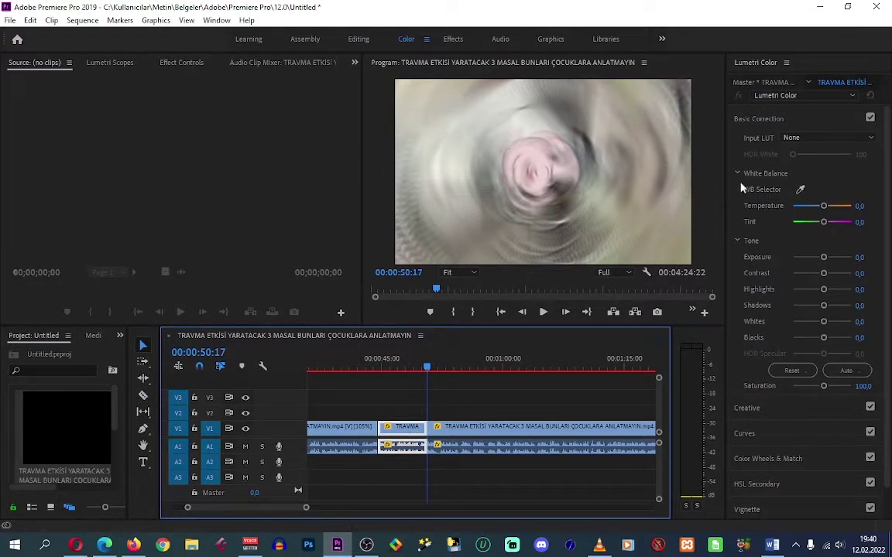
- At 00:00:48:04, set the selected section's Lumetri temperature to -26,3, tint to 28,4, exposure to 1,4 and contrast to 13,7
left_click(406, 378)
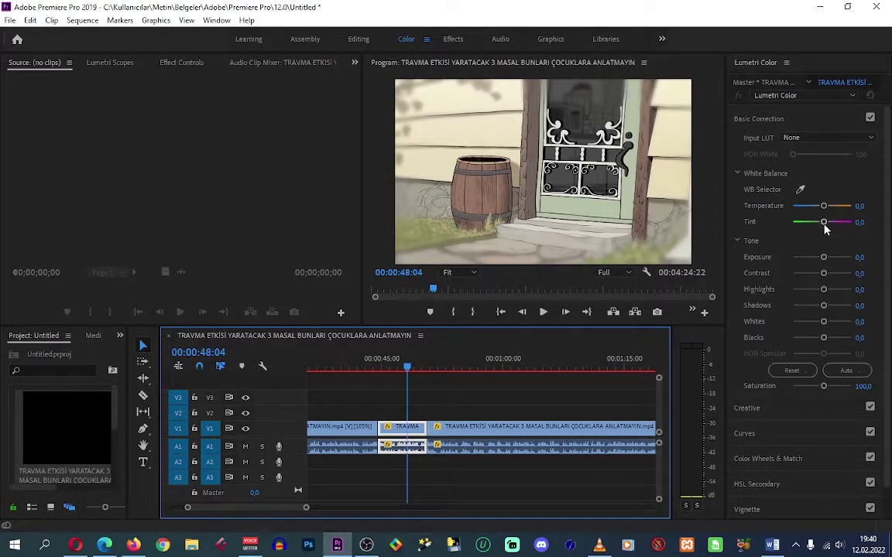
left_click_drag(823, 206, 816, 209)
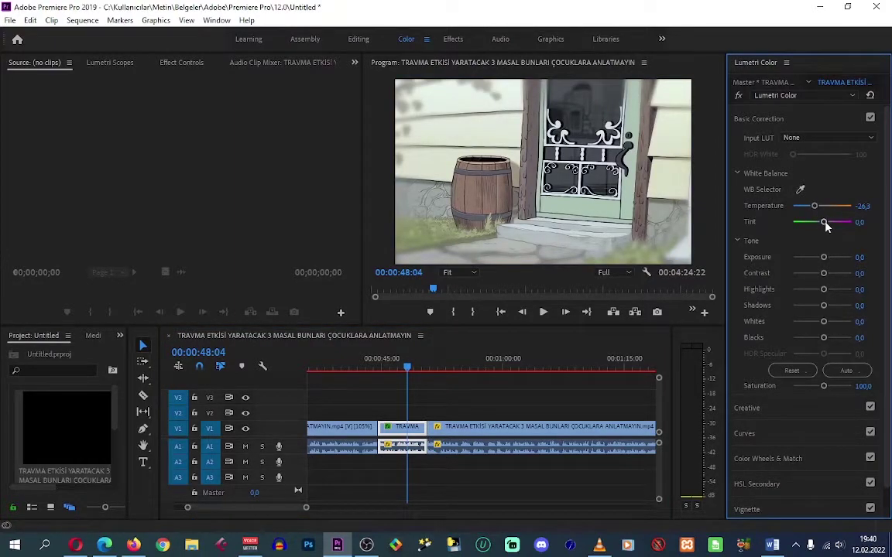
left_click_drag(823, 223, 829, 224)
mouse_move(824, 258)
left_mouse_down()
mouse_move(832, 259)
mouse_move(826, 274)
left_mouse_up()
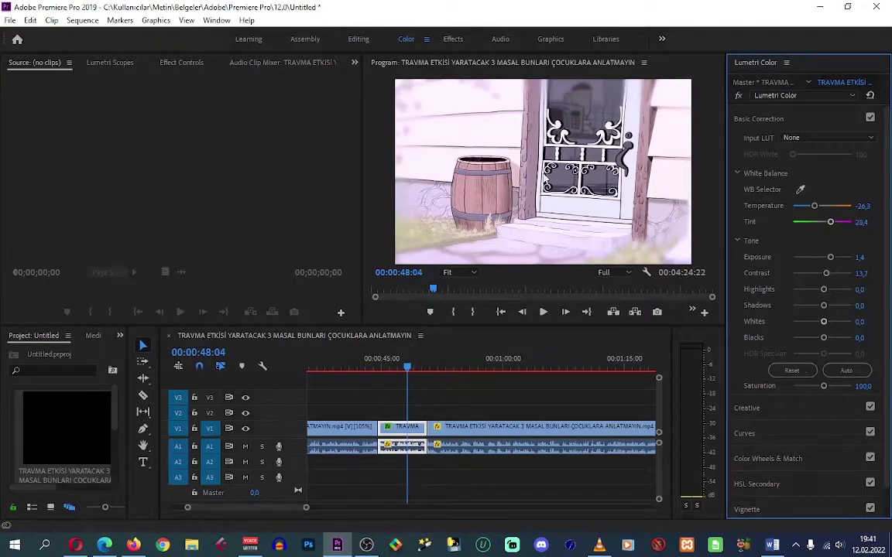
key("space")
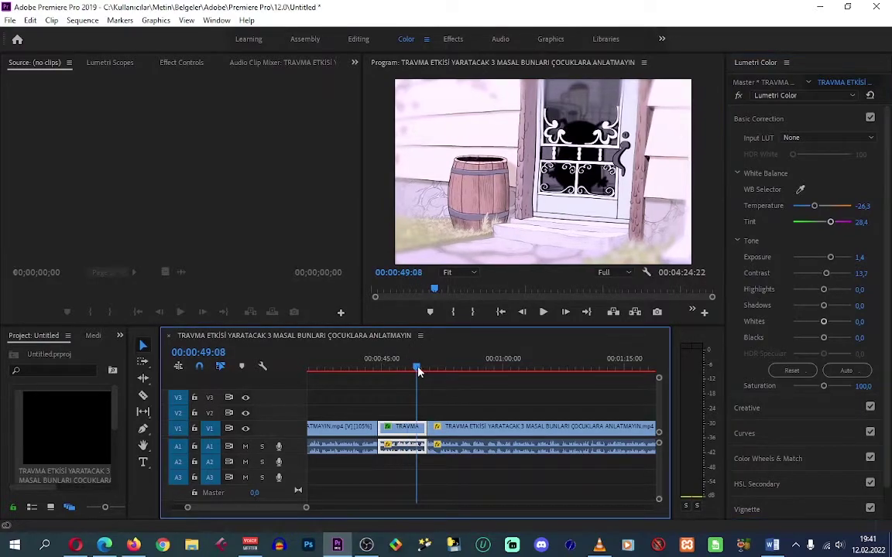
- Cut the clip at 00:01:38:20 and 00:01:53:16 with the Razor tool and select the section between these cuts
left_click(464, 366)
mouse_move(468, 366)
left_mouse_down()
mouse_move(687, 364)
mouse_move(568, 349)
mouse_move(457, 377)
mouse_move(464, 368)
left_mouse_up()
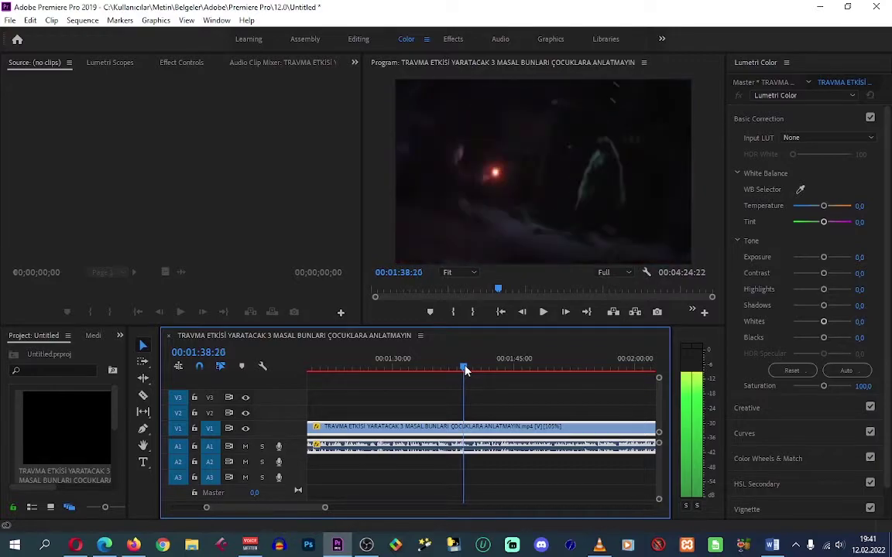
left_click(144, 395)
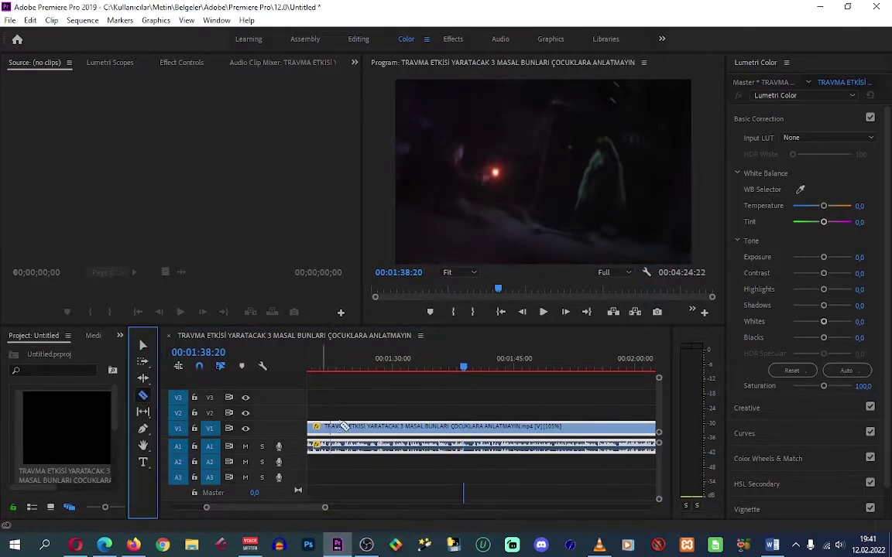
left_click(466, 426)
left_click_drag(463, 370, 584, 378)
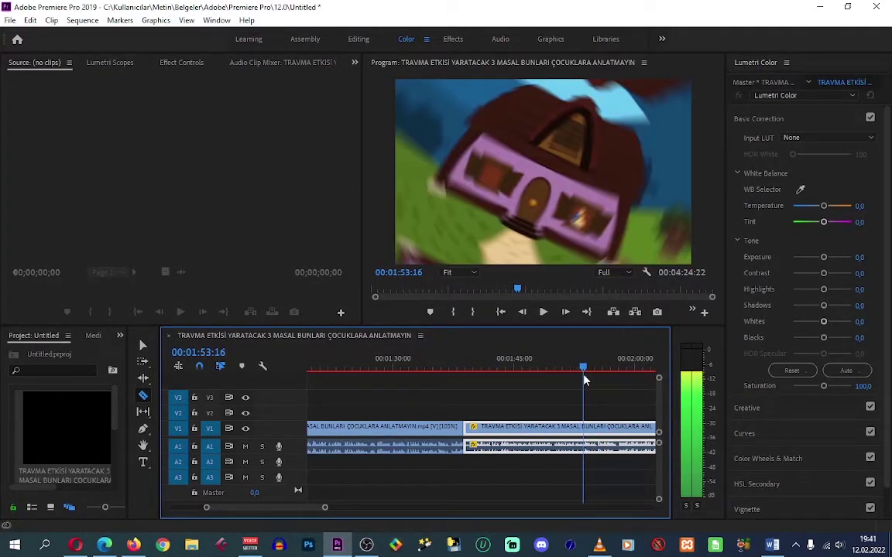
left_click(582, 427)
left_click(143, 346)
left_click(504, 438)
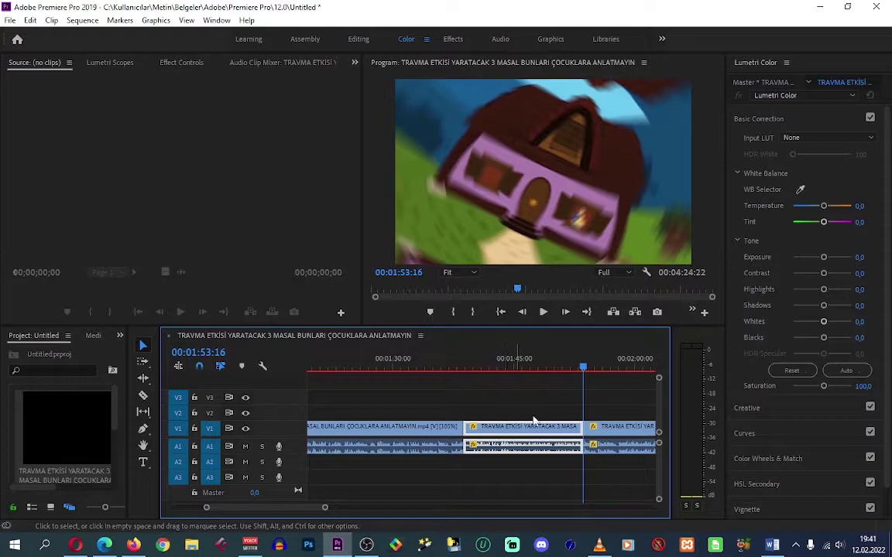
- With the playhead at 00:01:50:22, set the selected section's Lumetri temperature to 38,9 and tint to 32,6
left_click(825, 207)
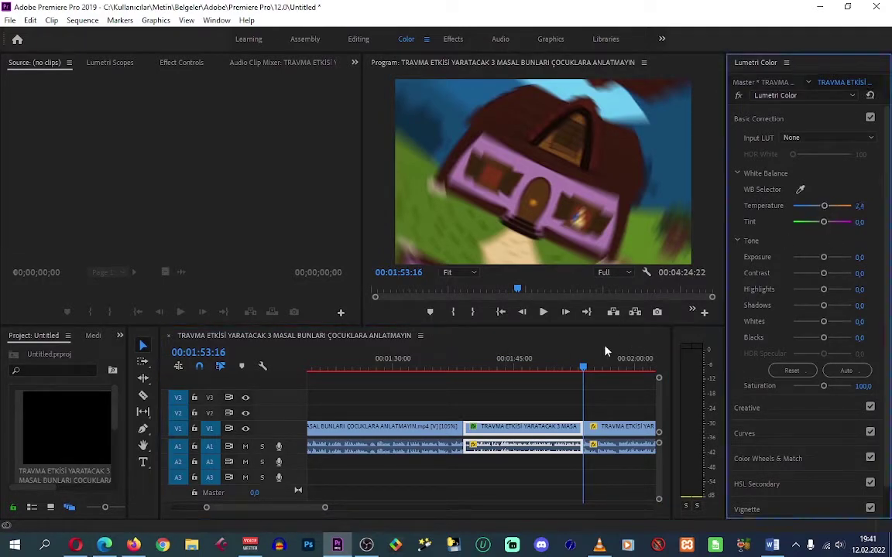
left_click_drag(584, 373, 561, 370)
left_click_drag(824, 206, 835, 207)
left_click_drag(824, 223, 832, 226)
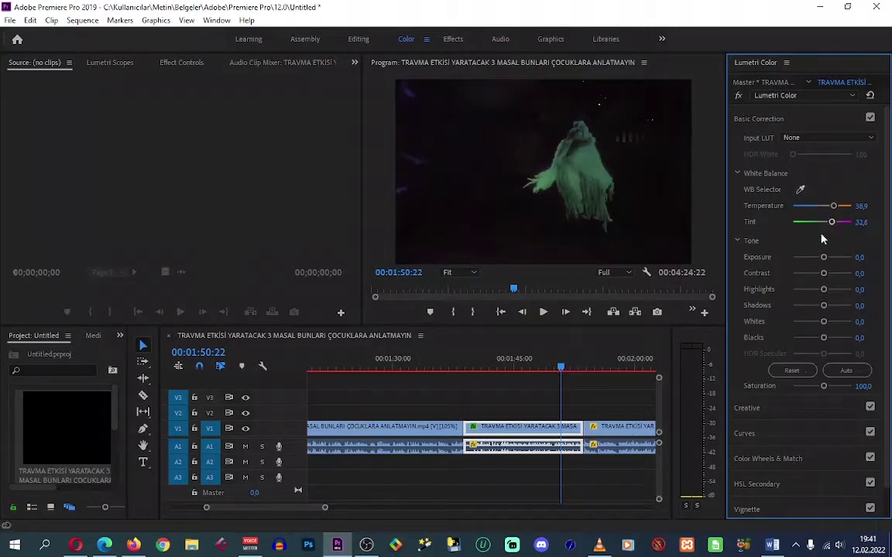
- Grade the section after 00:01:53:16: temperature 45,3, tint -36,8, exposure 1,2, contrast 11,6, highlights -11,6, shadows 15,8, whites 20,0, blacks -17,9
left_click_drag(561, 370, 595, 370)
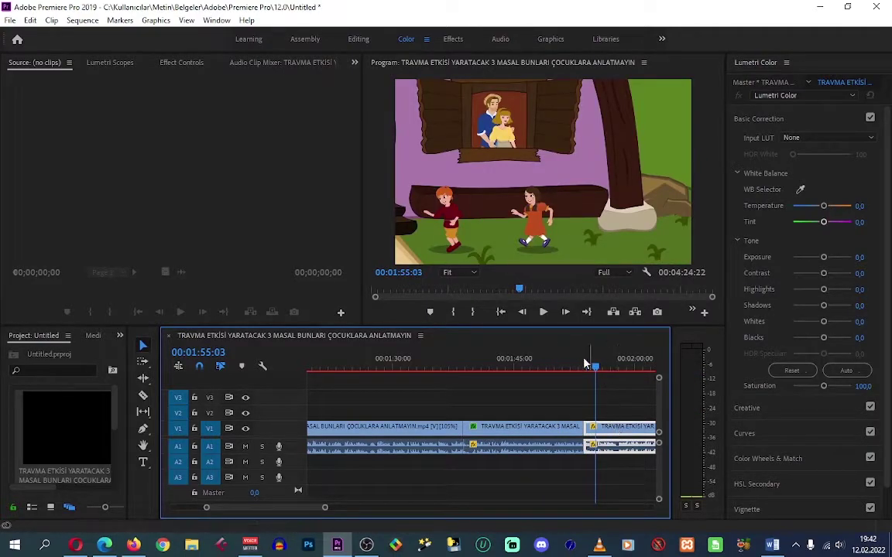
scroll(282, 511, "down", 1)
scroll(282, 511, "down", 5)
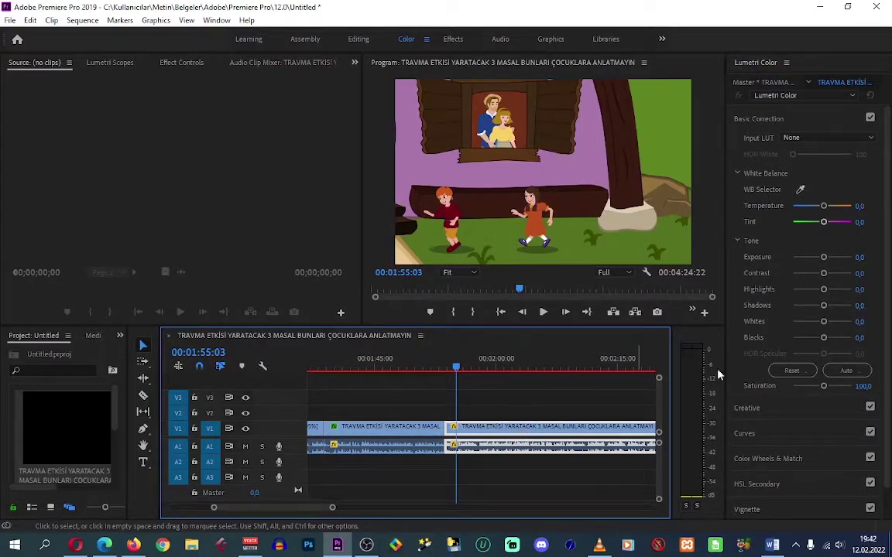
left_click(831, 206)
left_click_drag(831, 206, 811, 229)
mouse_move(825, 262)
left_mouse_down()
mouse_move(833, 262)
mouse_move(824, 279)
left_mouse_up()
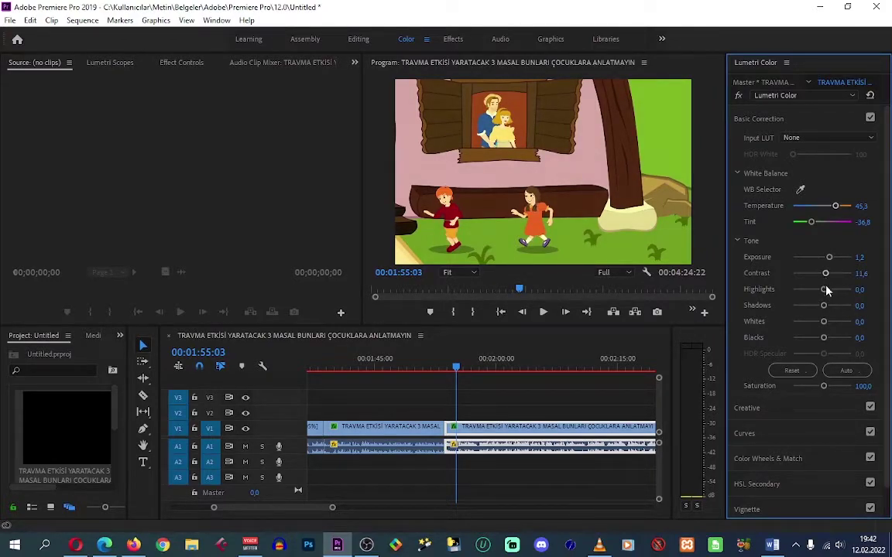
left_click_drag(825, 290, 818, 341)
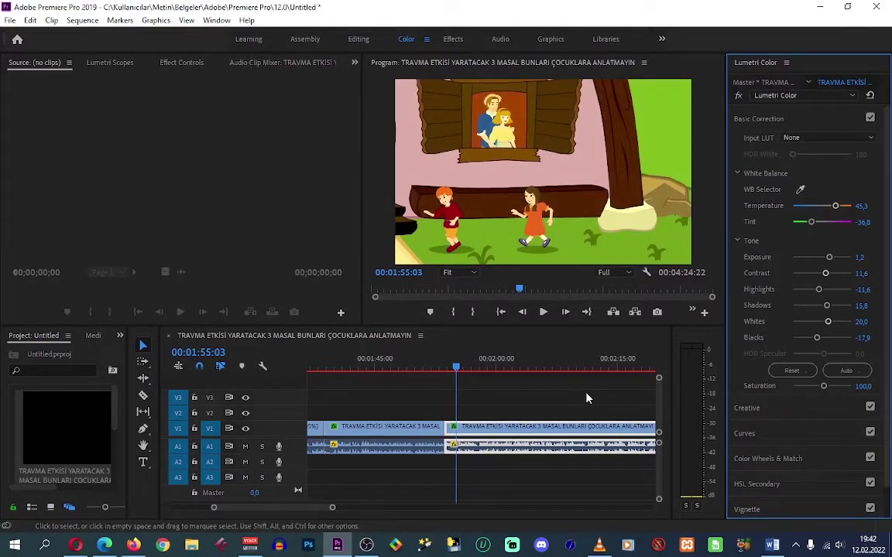
- Scrub through the last graded section and place the playhead at 00:03:34:08 to check the colours
left_click_drag(501, 377, 622, 368)
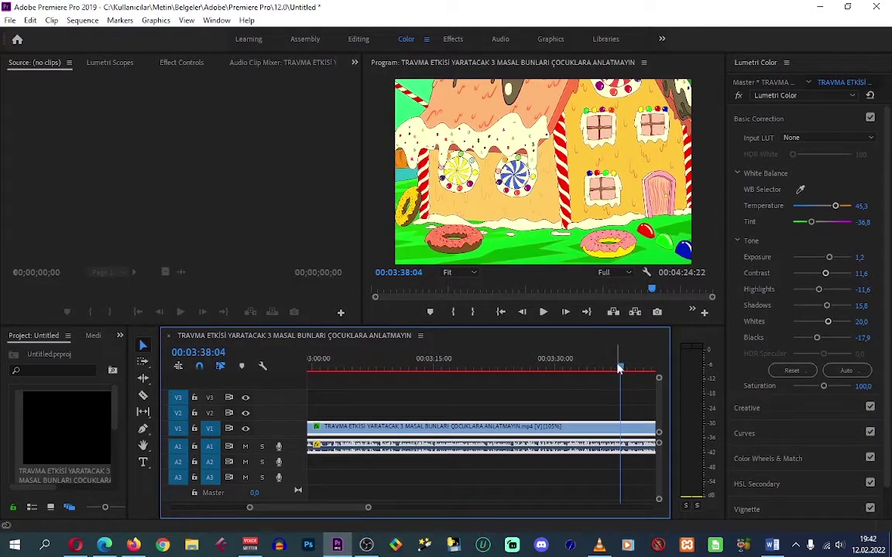
left_click_drag(621, 368, 589, 369)
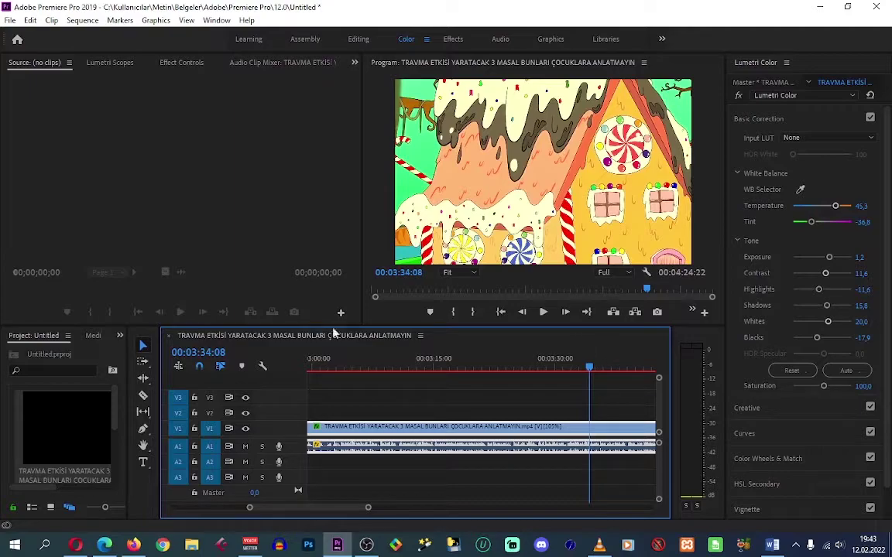
- Open the media export settings for the timeline sequence, review them and close them without exporting
left_click(161, 118)
left_click(10, 22)
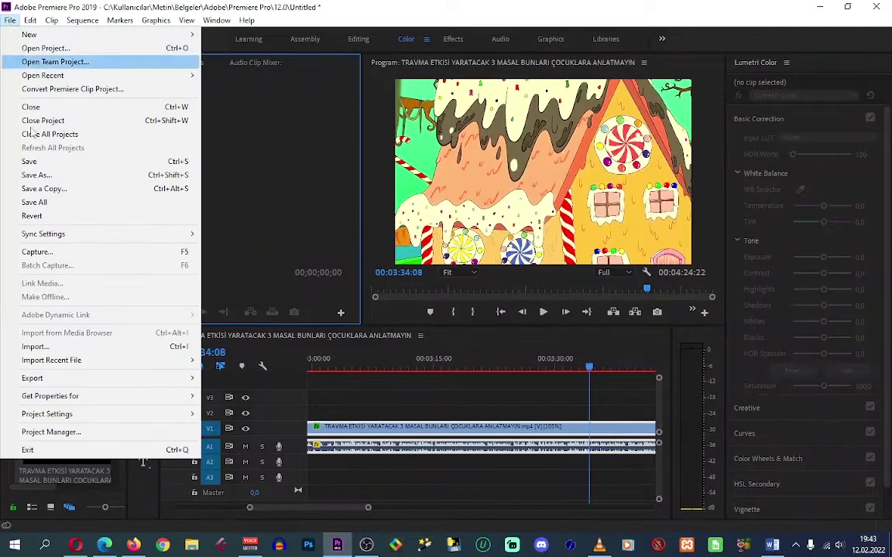
mouse_move(58, 378)
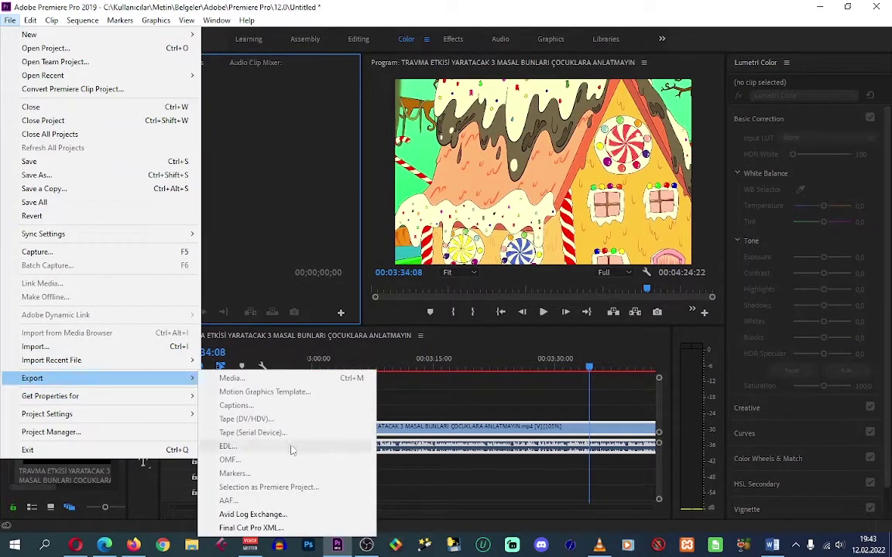
left_click(525, 396)
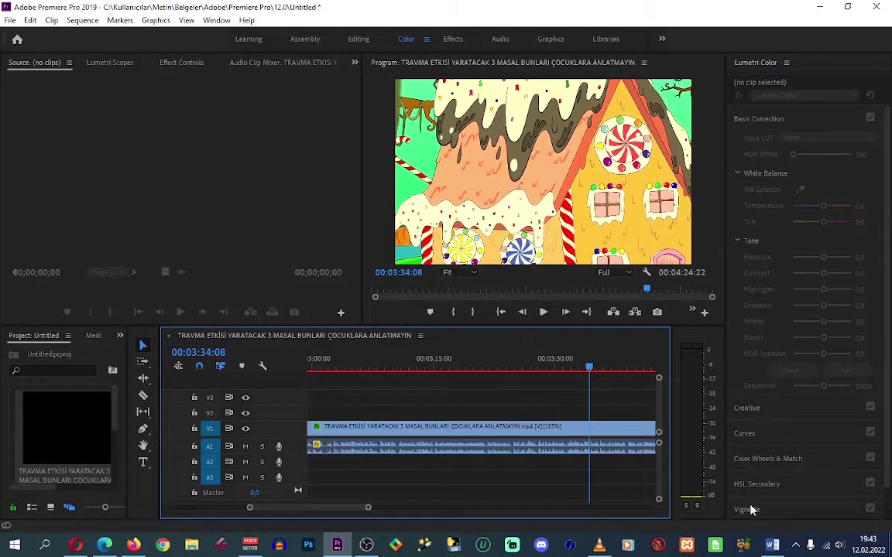
left_click(10, 22)
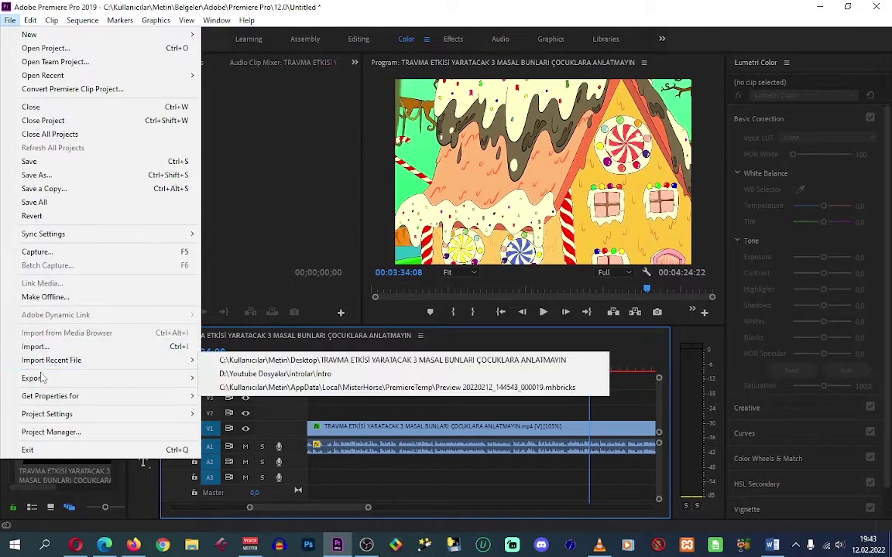
mouse_move(44, 377)
left_click(233, 378)
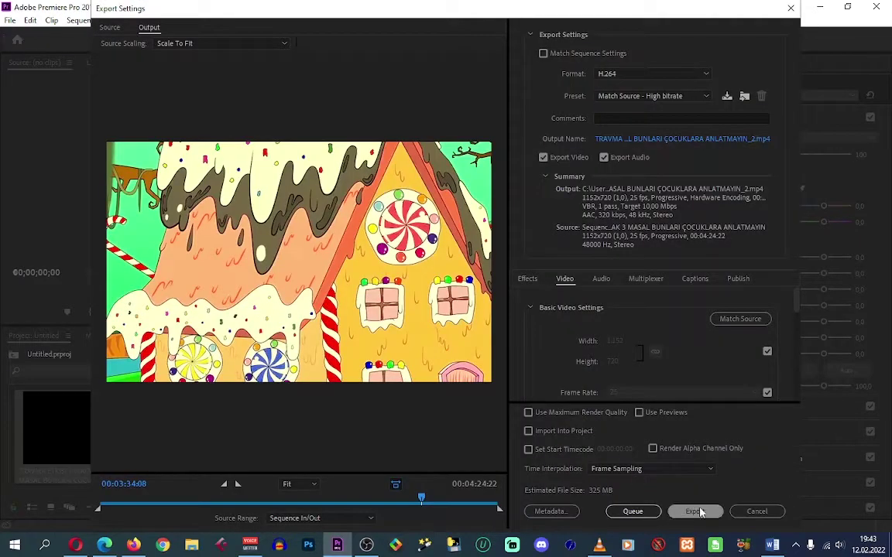
left_click(790, 9)
- Quit Premiere Pro and move the other TRAVMA ETKİSİ video on the desktop beside the copy ending in _1
key("ctrl+q")
left_click(447, 283)
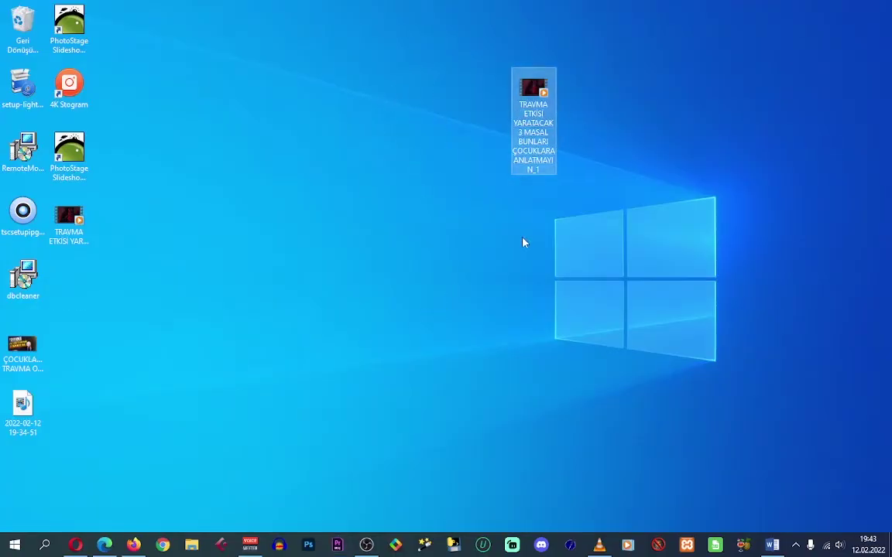
left_click_drag(78, 225, 443, 93)
left_click(548, 241)
left_click(543, 92)
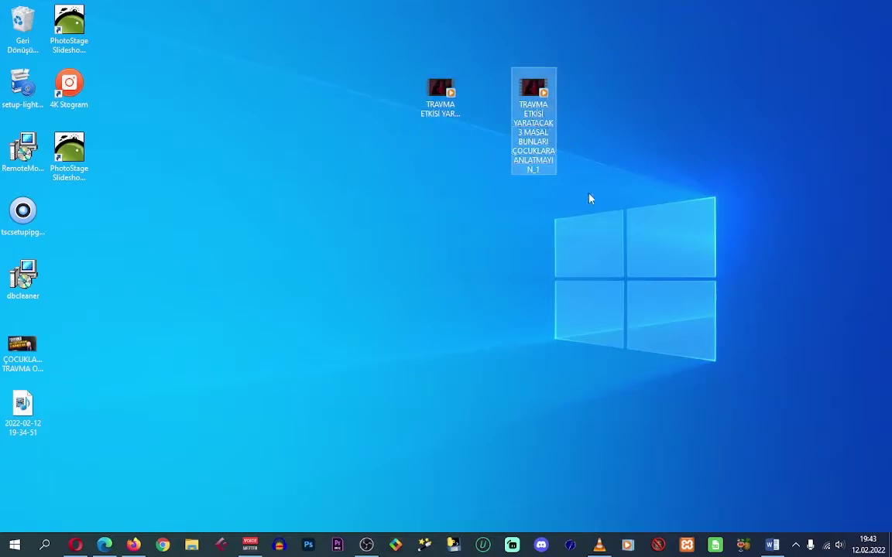
- Compare the file size and duration of the two TRAVMA ETKİSİ videos on the desktop
left_click(456, 93)
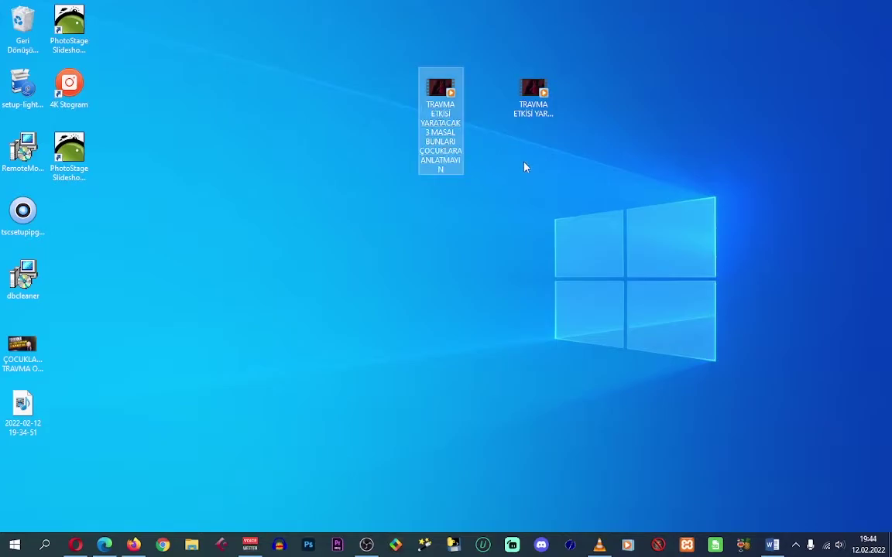
left_click(536, 91)
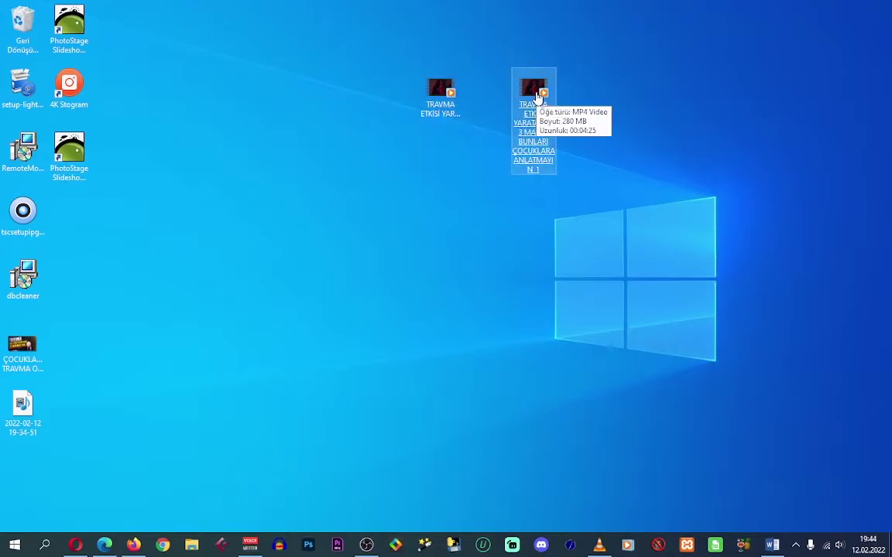
left_click(430, 85)
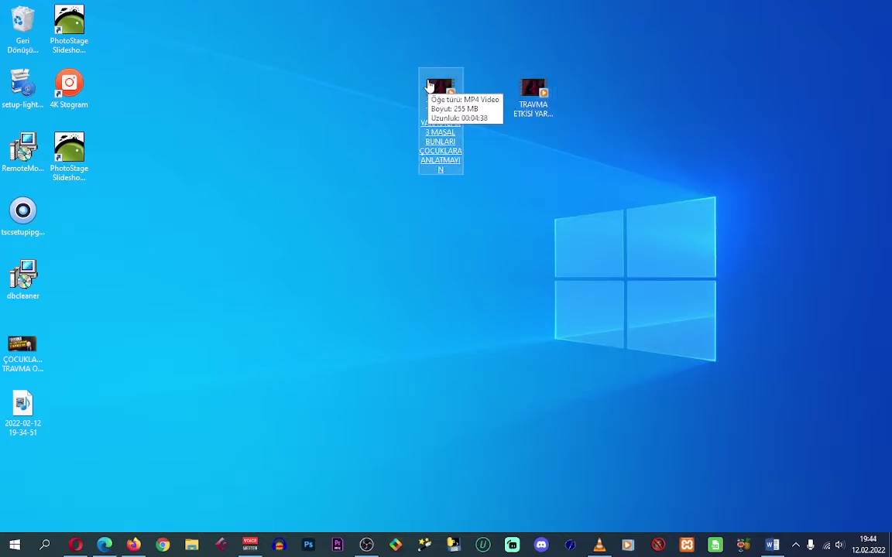
left_click(534, 89)
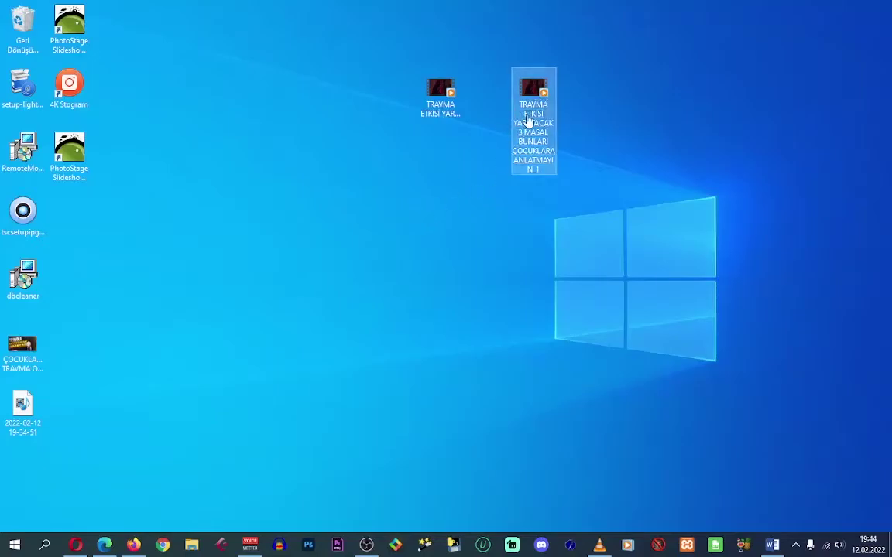
- Switch to YouTube Studio in Firefox, reload the channel content list and check the visibility of the TRAVMA ETKİSİ video
left_click(133, 544)
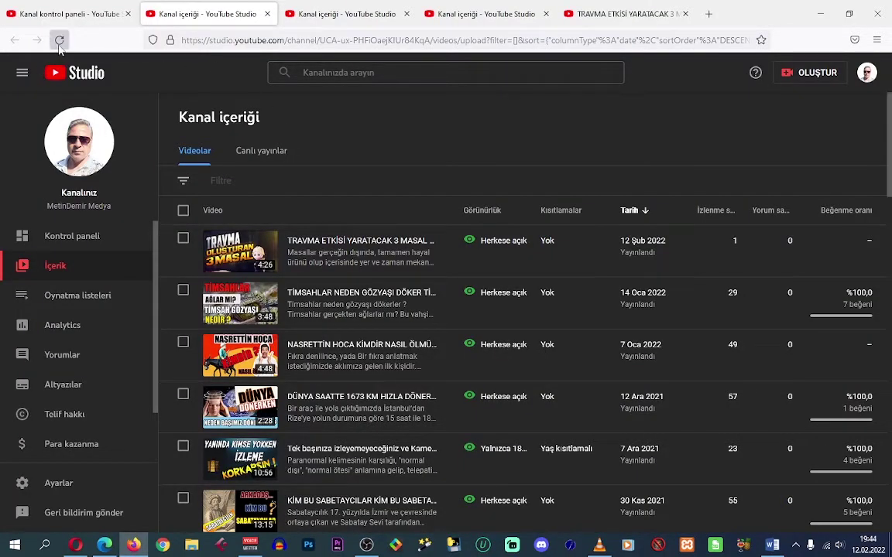
left_click(58, 39)
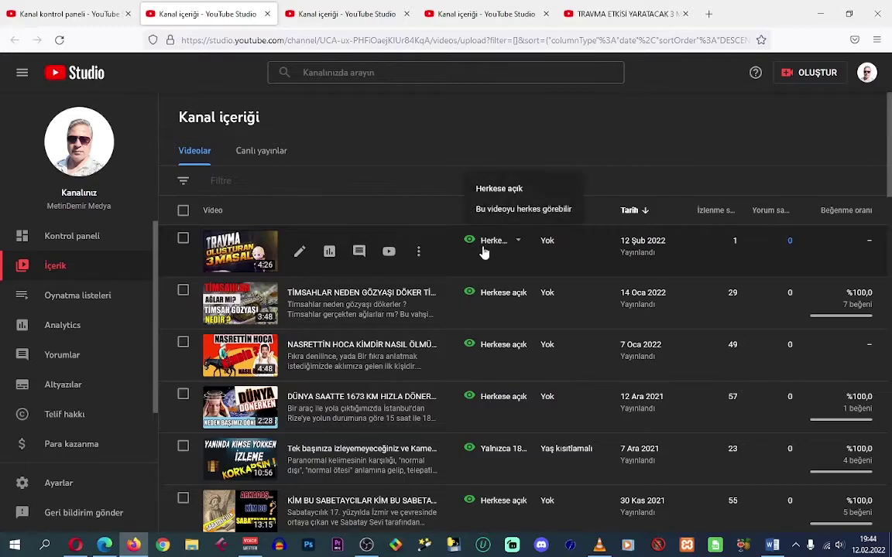
mouse_move(561, 210)
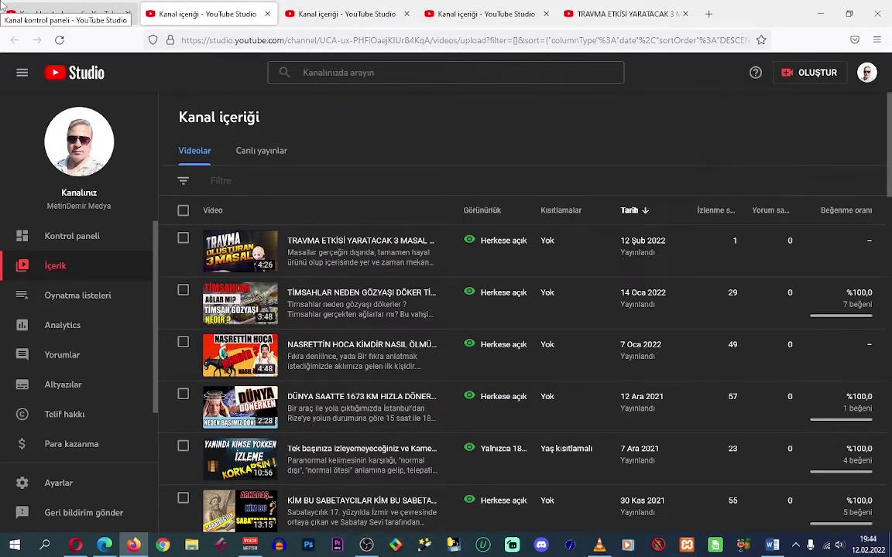
- Reload the channel dashboard to review the latest video's performance, and go to the channel content page open in the fourth tab
left_click(54, 11)
left_click(58, 39)
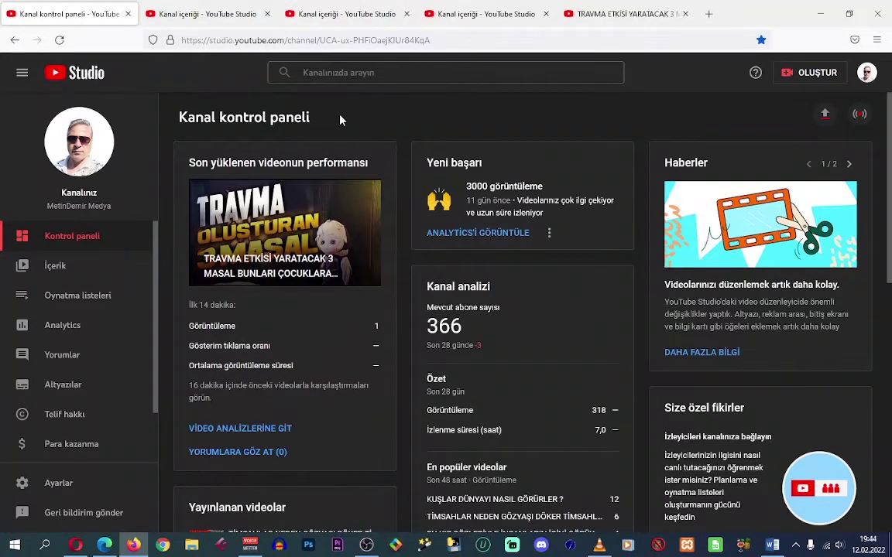
left_click(338, 14)
left_click(461, 12)
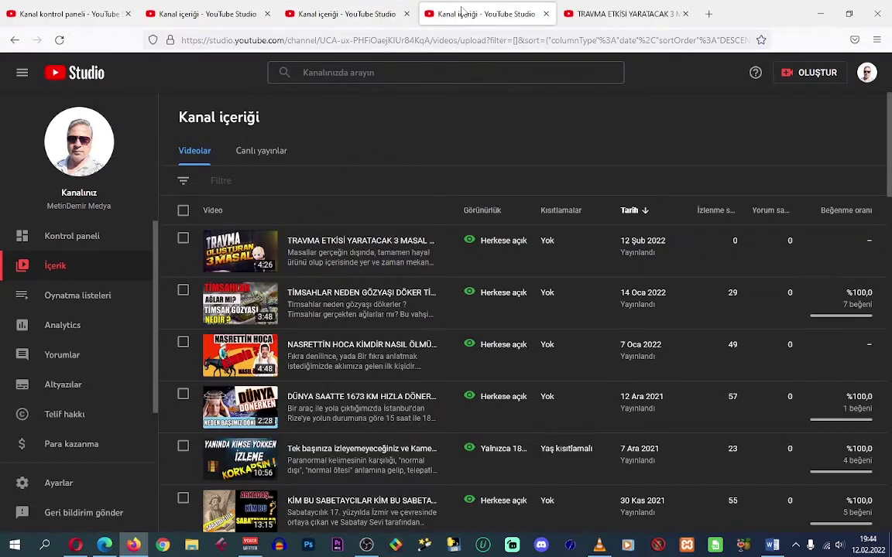